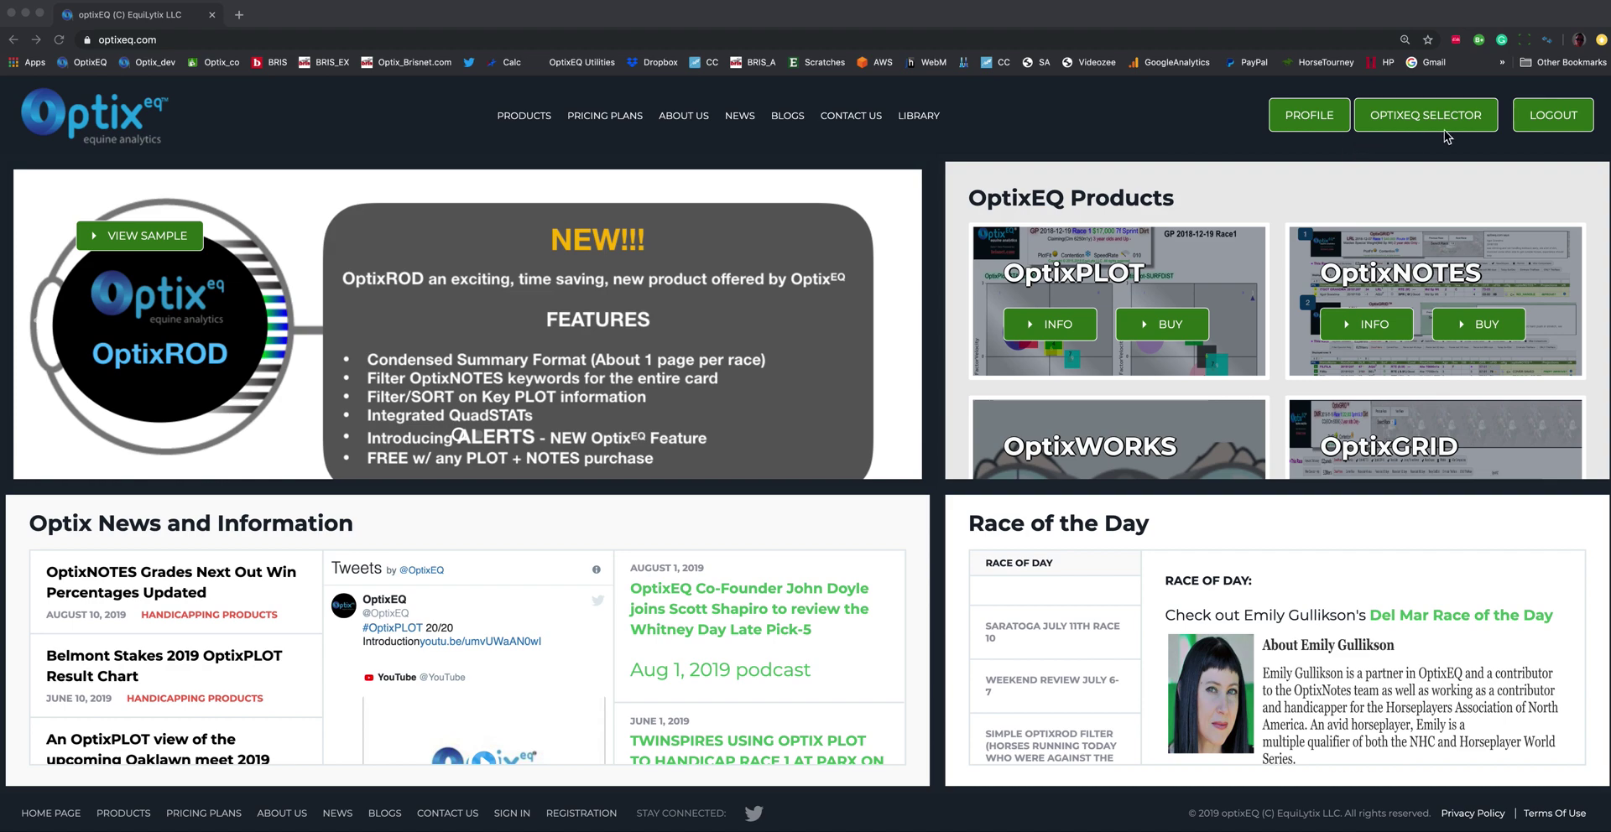
Open the OptixEQ Selector and set the race date to 2019-08-14.
left_click(1442, 124)
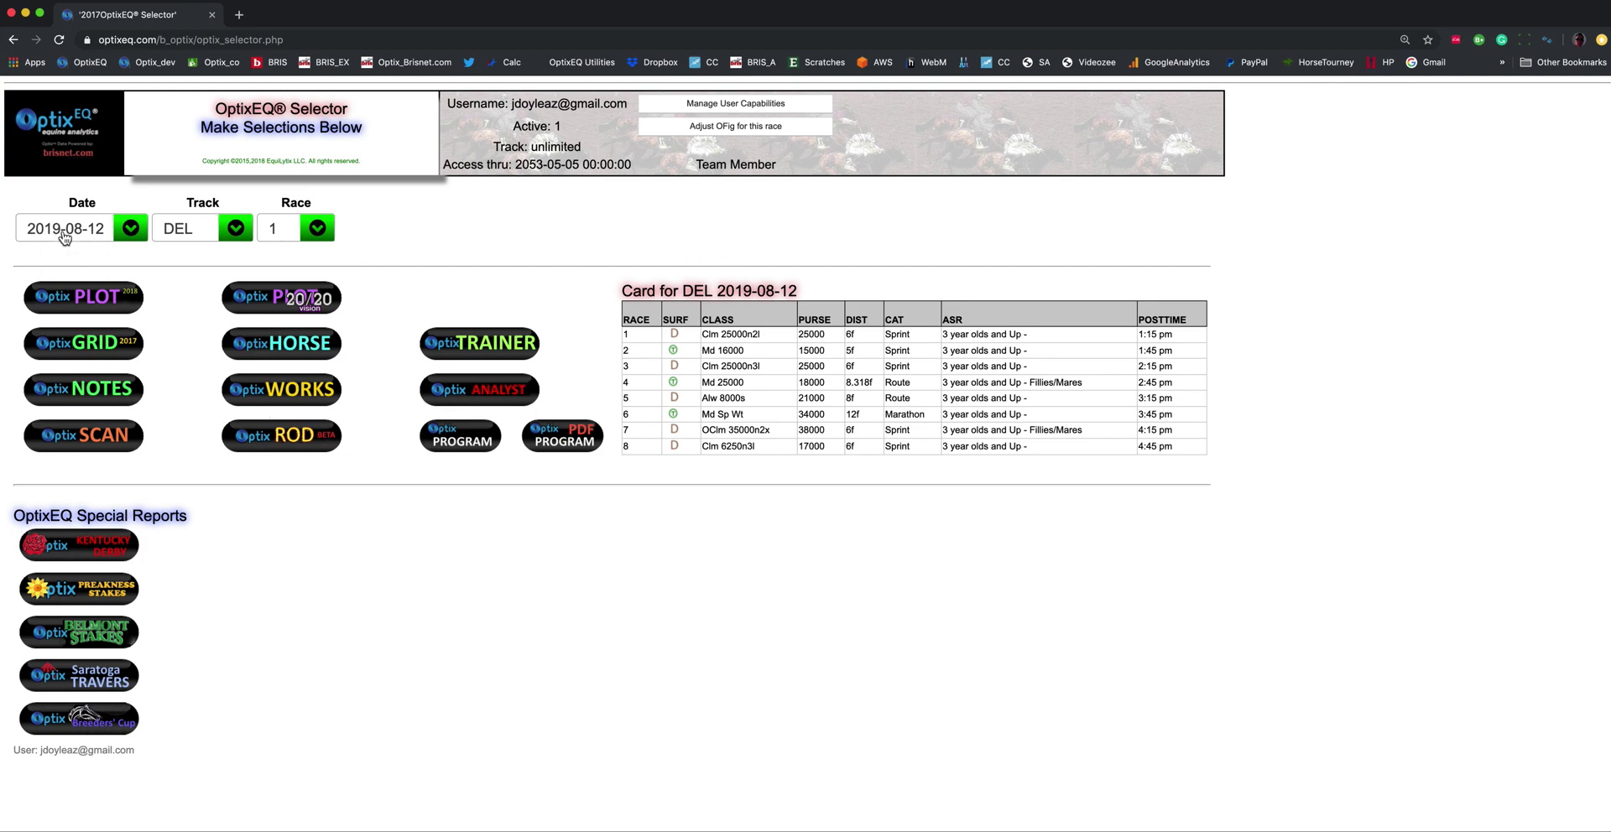
left_click(65, 231)
left_click(139, 350)
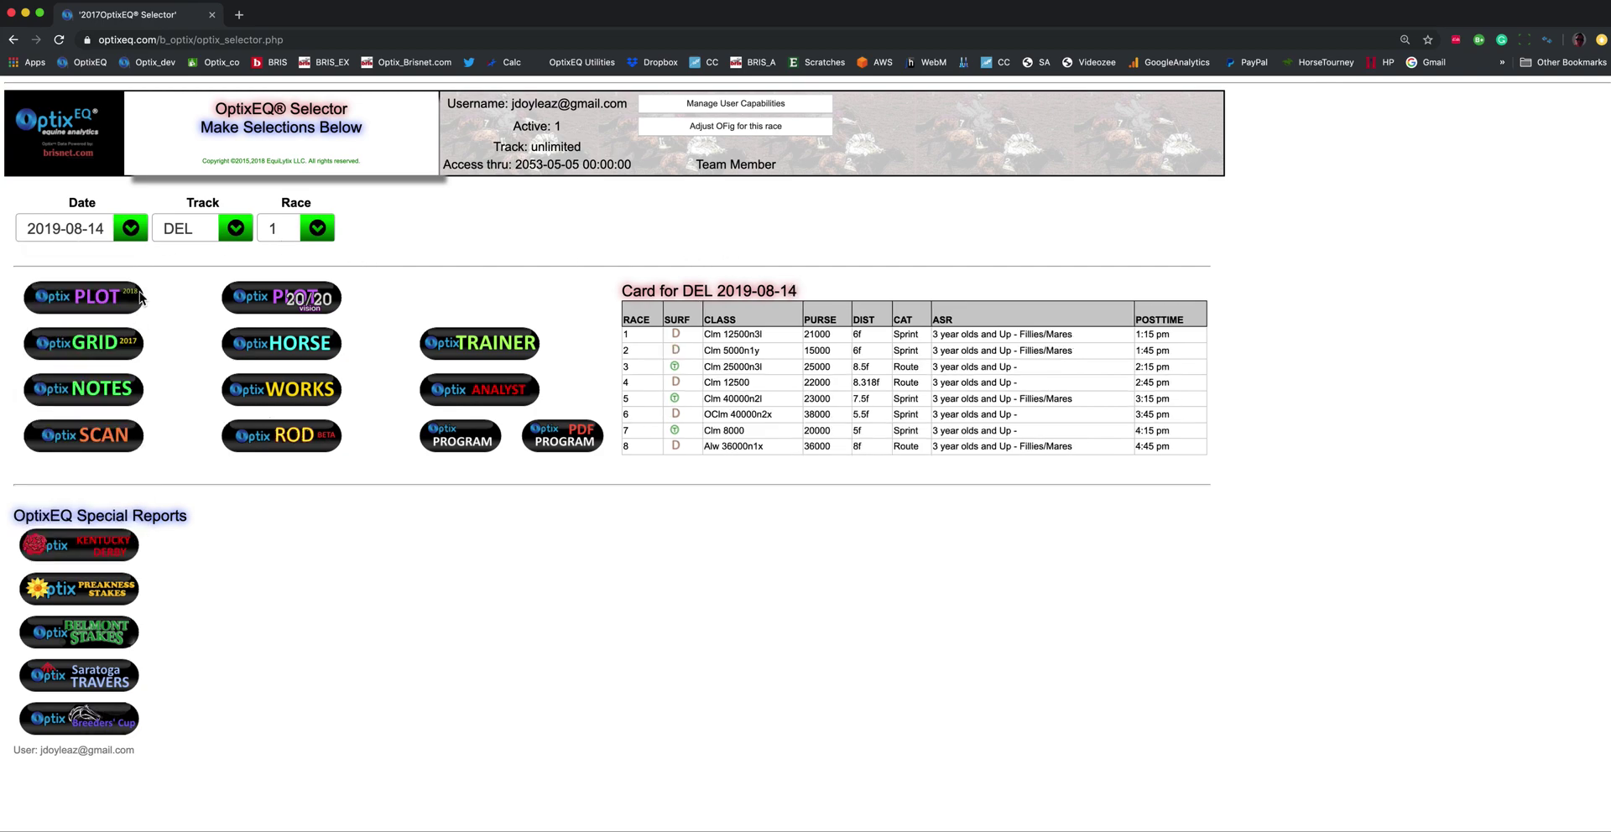
left_click(134, 231)
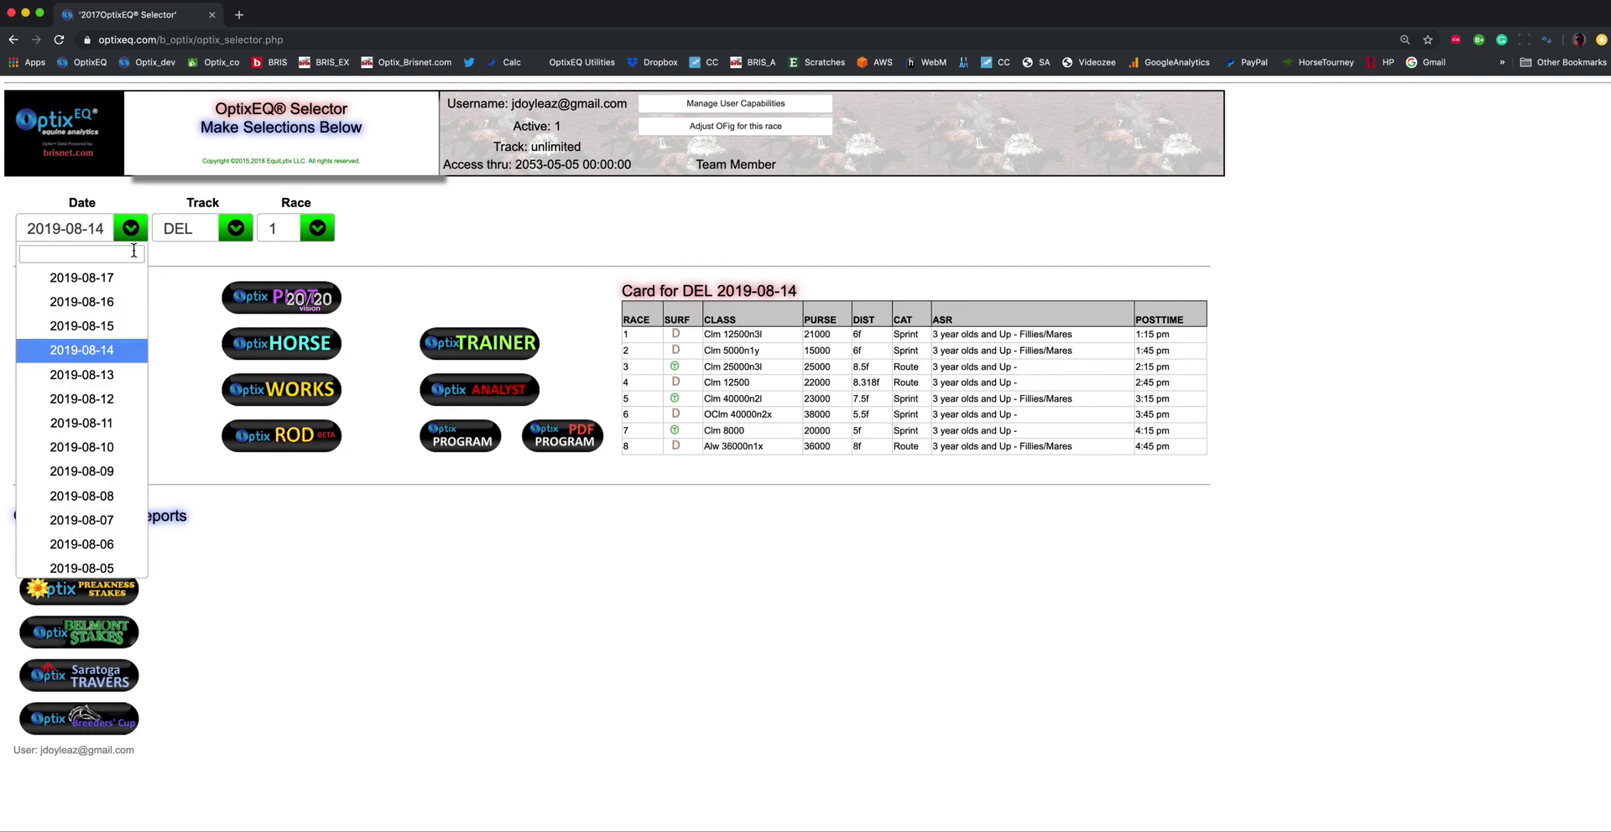
left_click(125, 350)
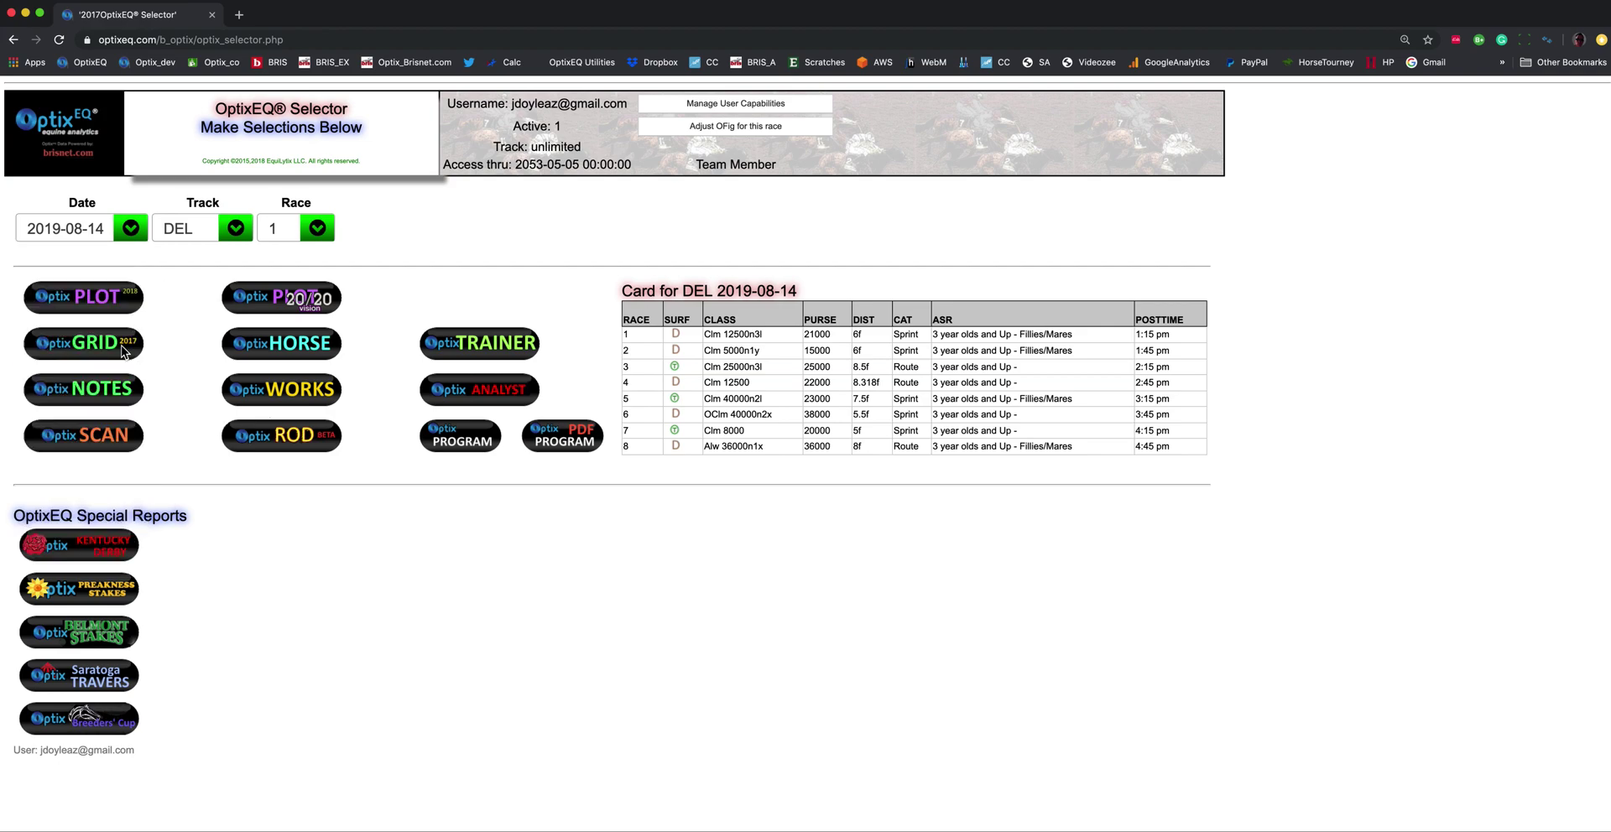
Choose track DMR and race 4, and open the OptixPLOT 20/20 report for that race.
left_click(183, 236)
left_click(207, 304)
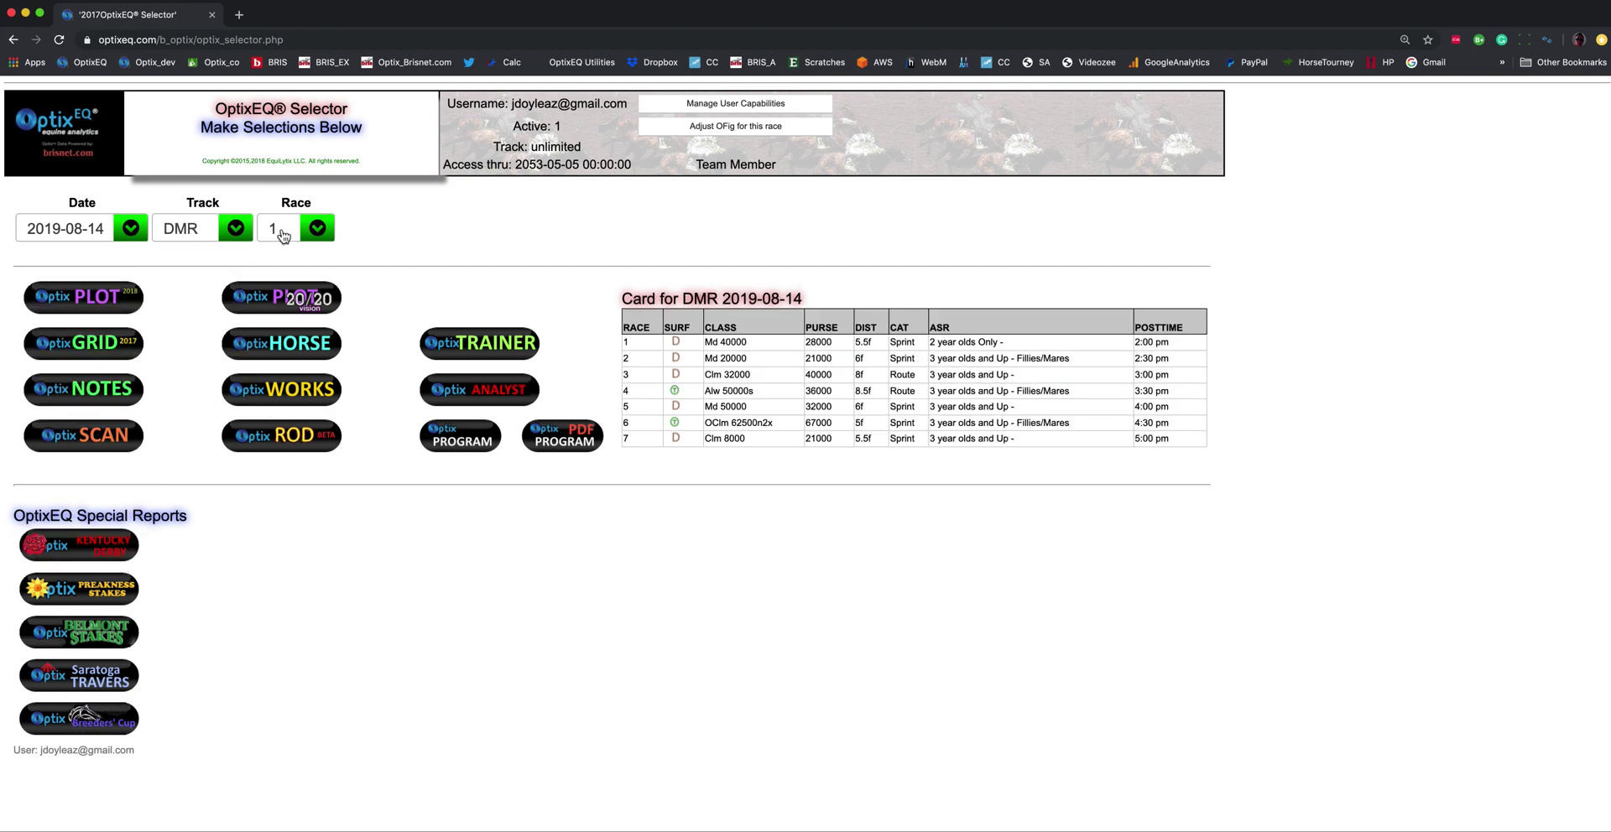
left_click(288, 240)
left_click(294, 350)
left_click(320, 298)
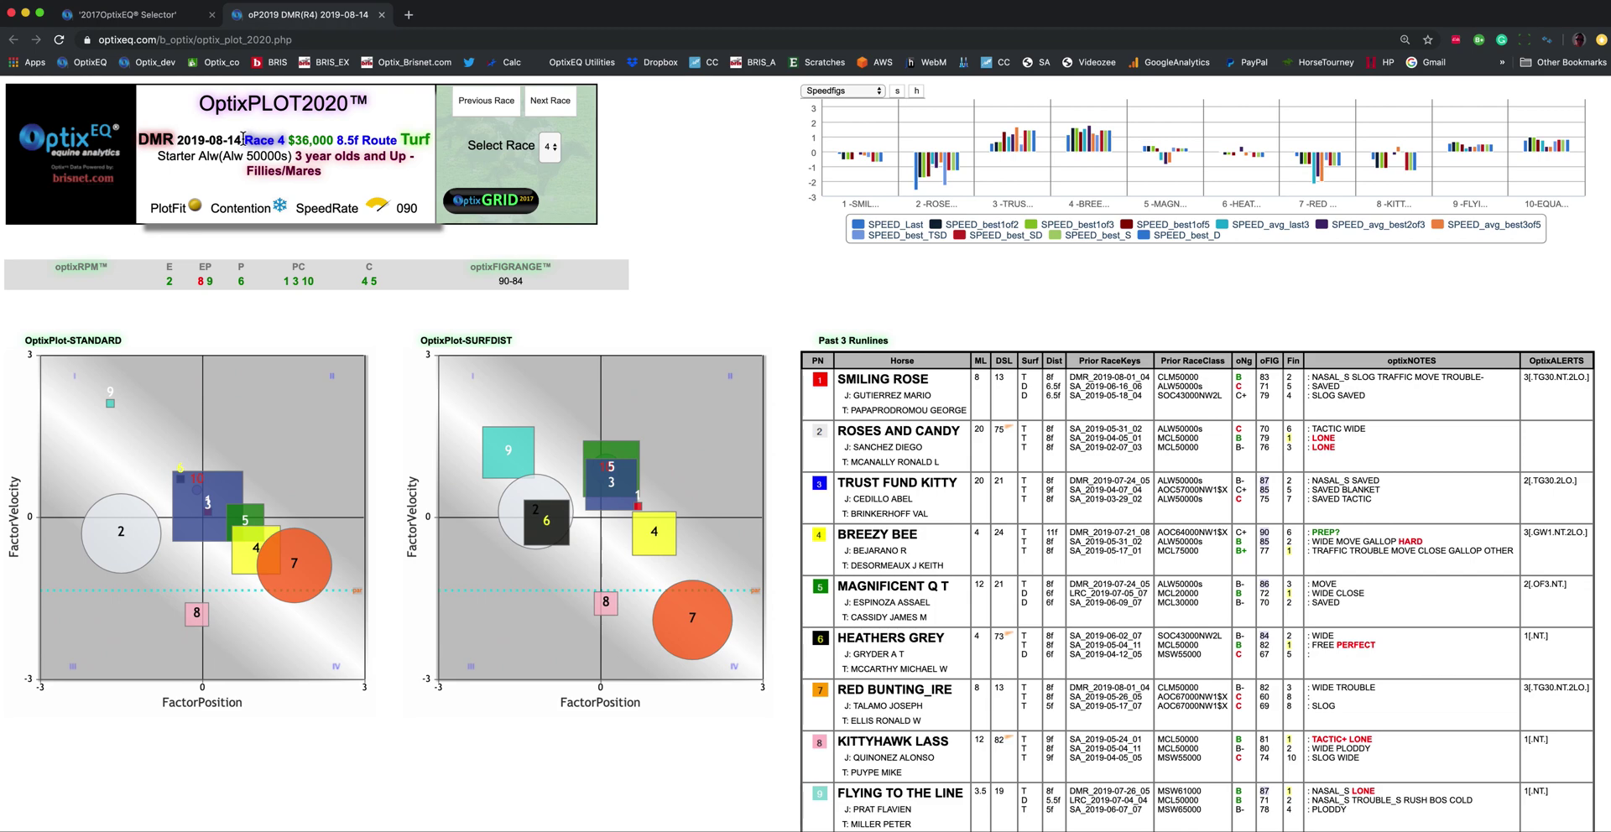
Hide the SPEED_best1of5 and SPEED_best_D series in the Speedfigs chart.
left_click(115, 295)
scroll(1217, 159, "down", 1)
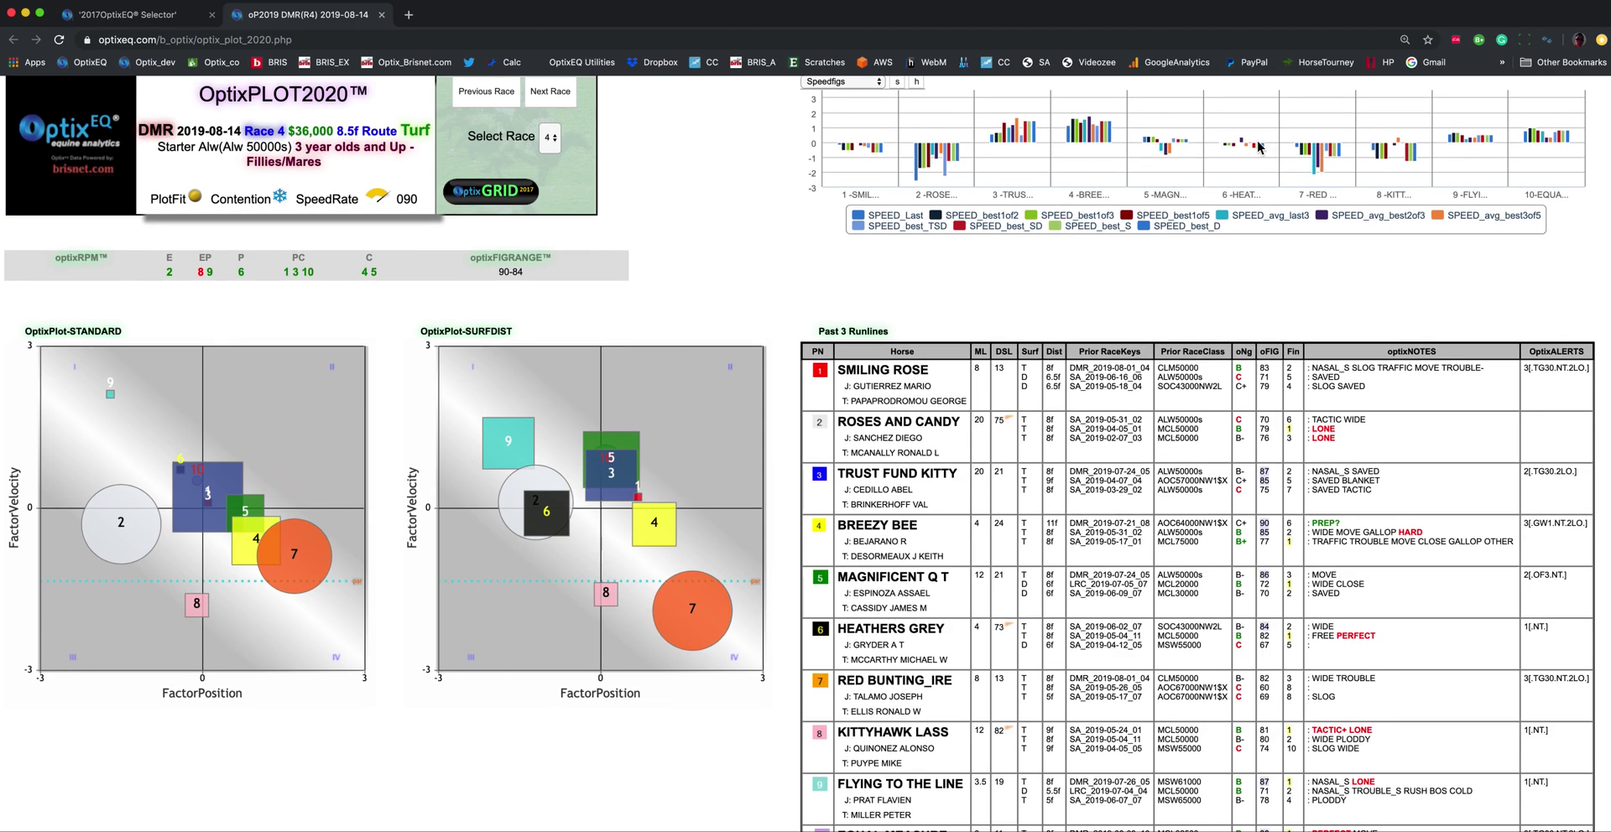
scroll(1183, 172, "up", 1)
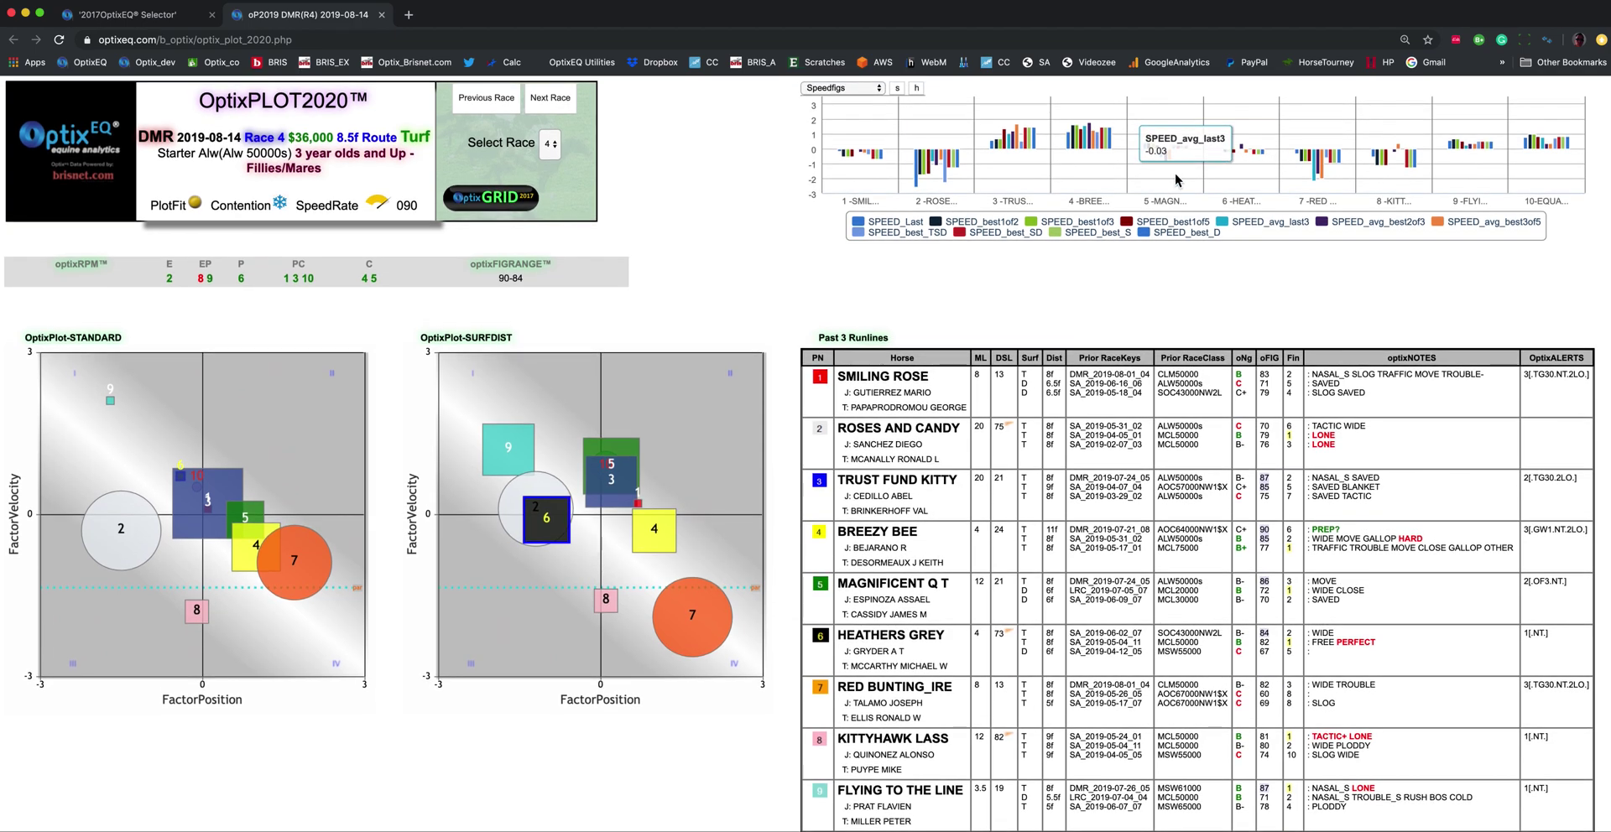
scroll(1129, 221, "down", 1)
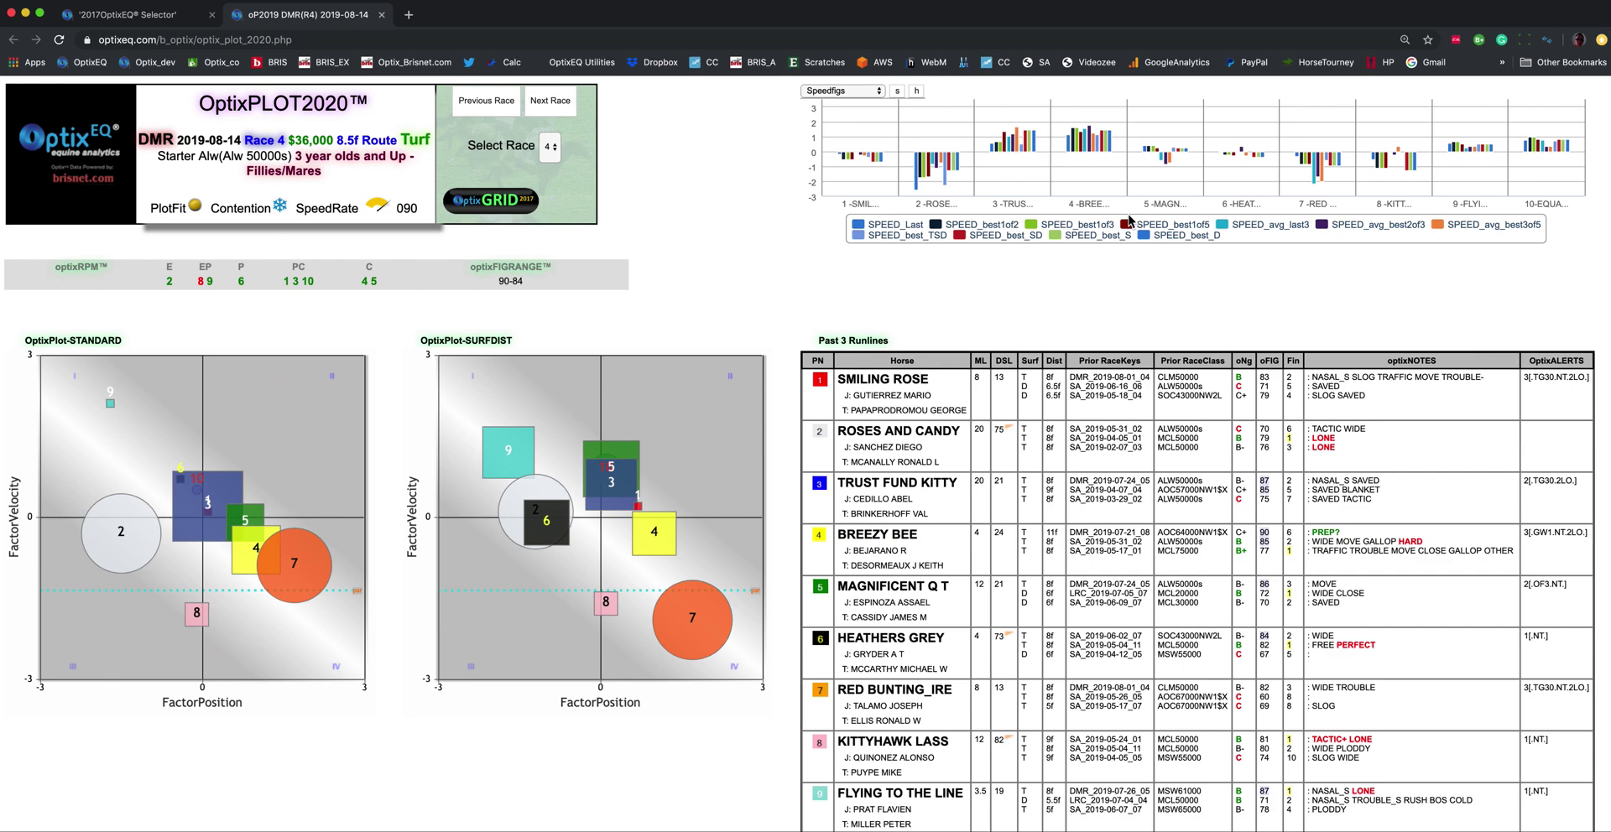
left_click(1184, 239)
left_click(1175, 225)
scroll(1180, 235, "down", 1)
left_click(1179, 232)
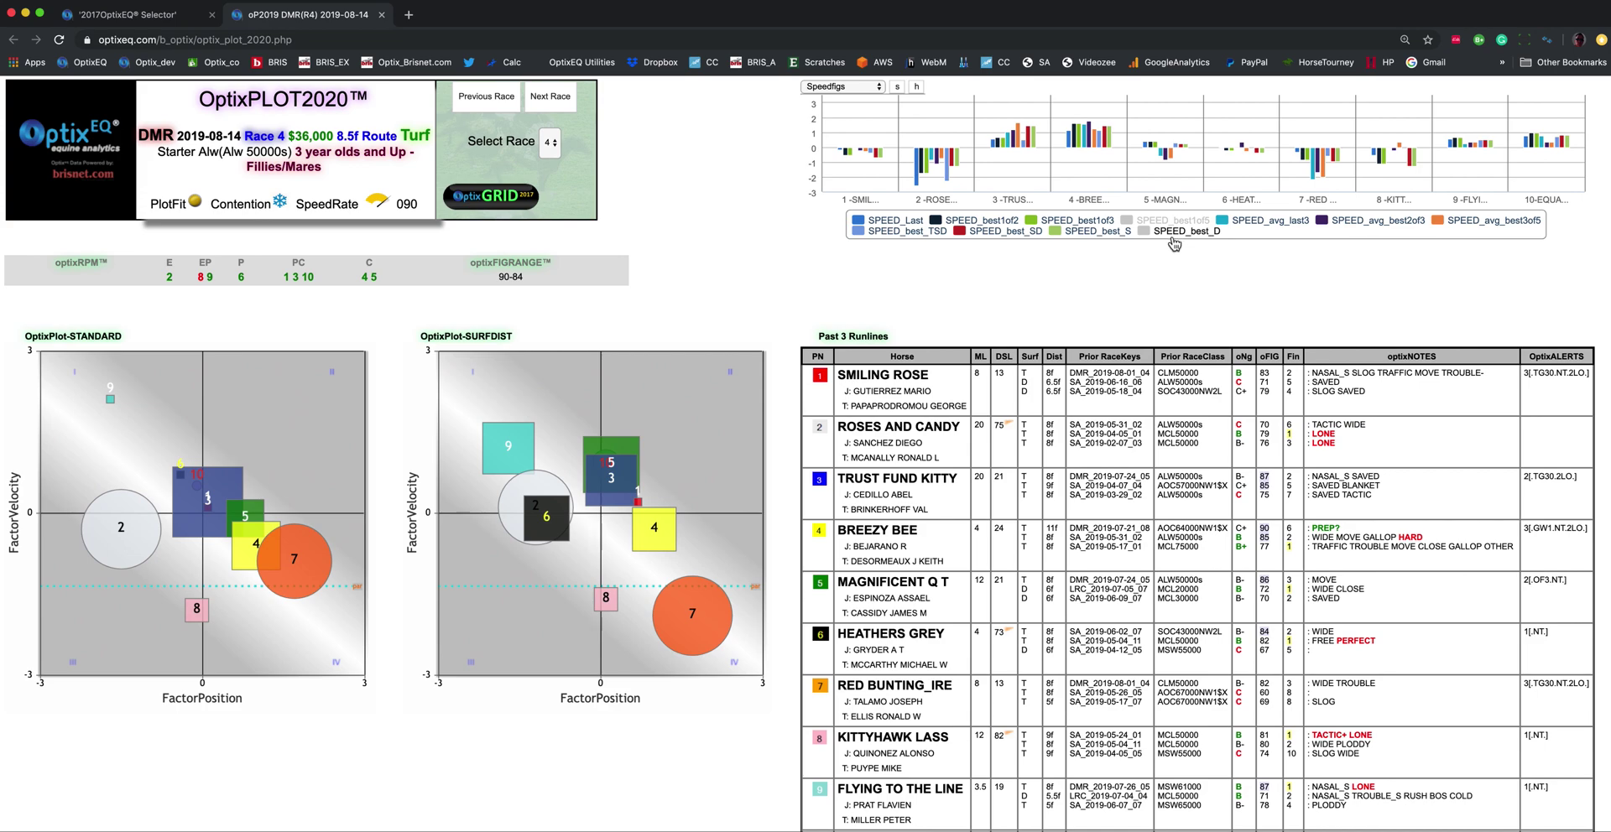
left_click(1171, 235)
scroll(1154, 239, "up", 1)
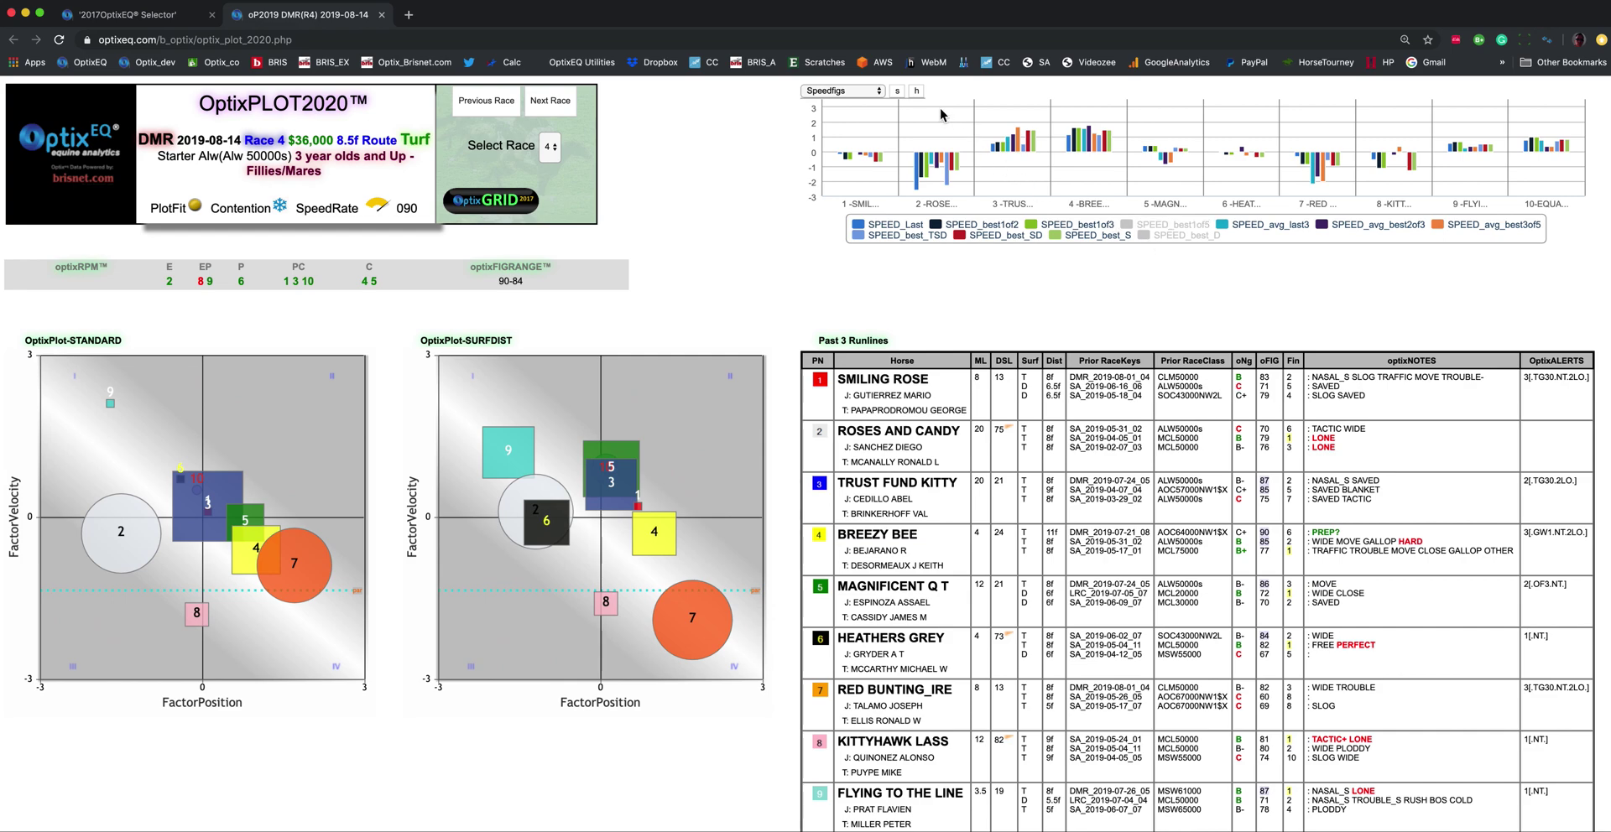
Hide all series in the Speedfigs chart and show only SPEED_Last.
left_click(917, 91)
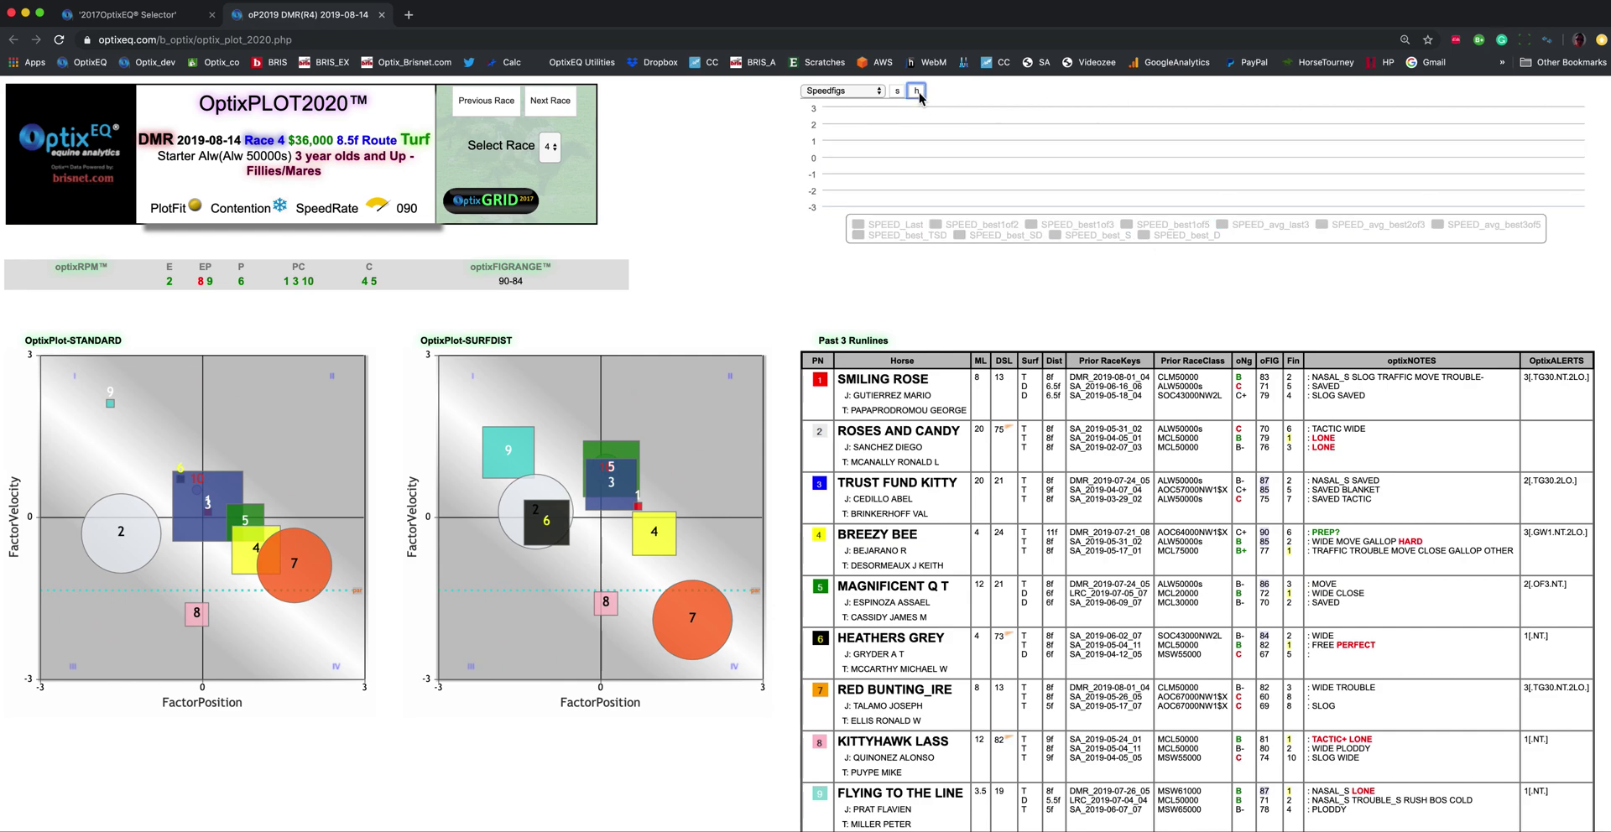
left_click(902, 227)
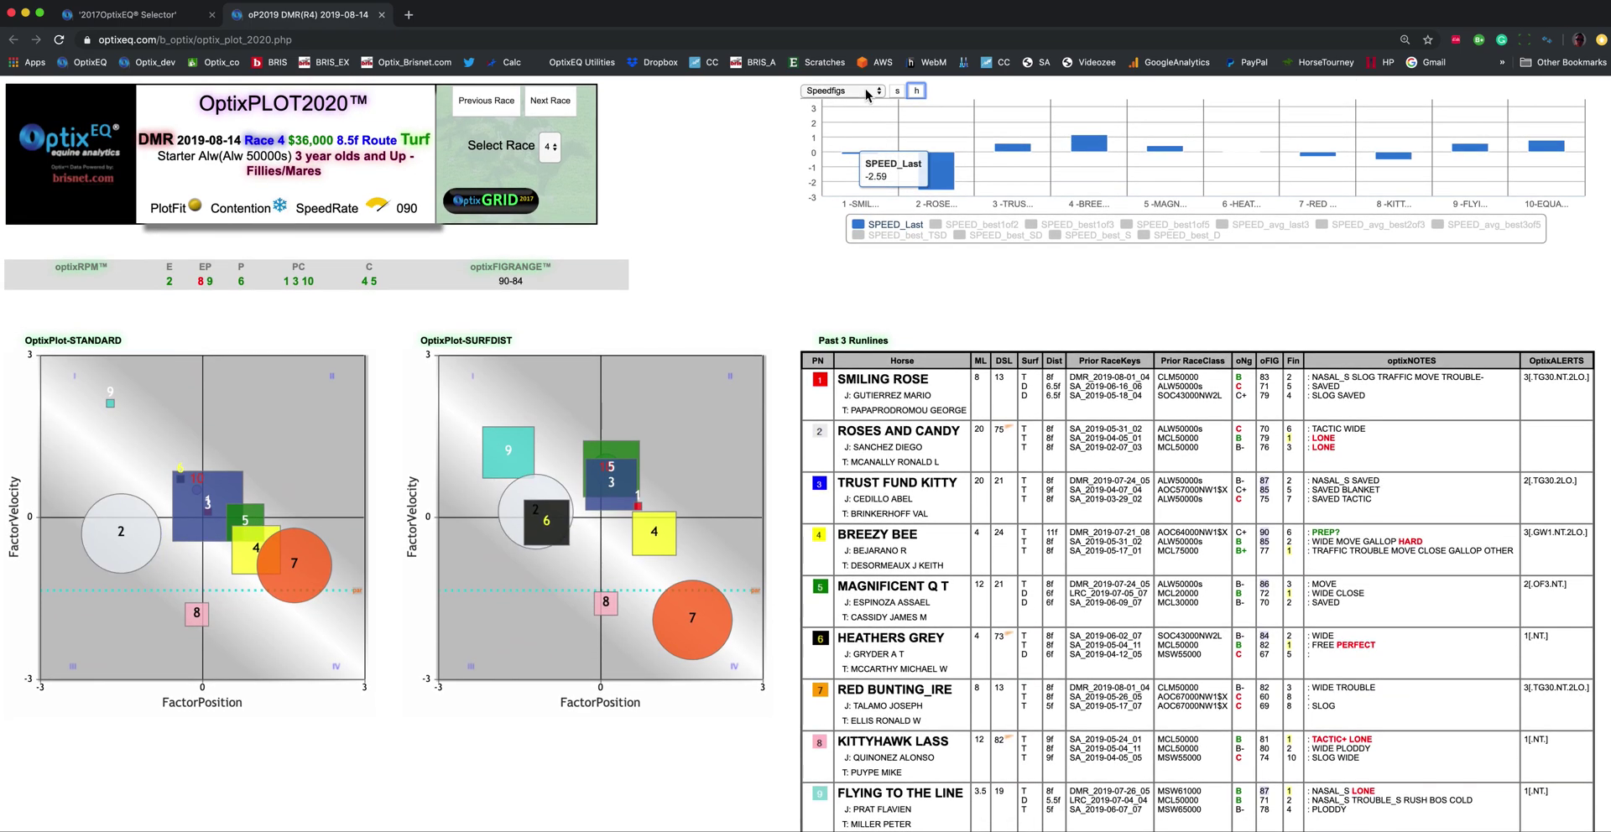
Switch the bar chart to QuadPct and hide the QuadWinPct_SD, QuadEXPct_STD and QuadITMPct_STD series.
left_click(868, 93)
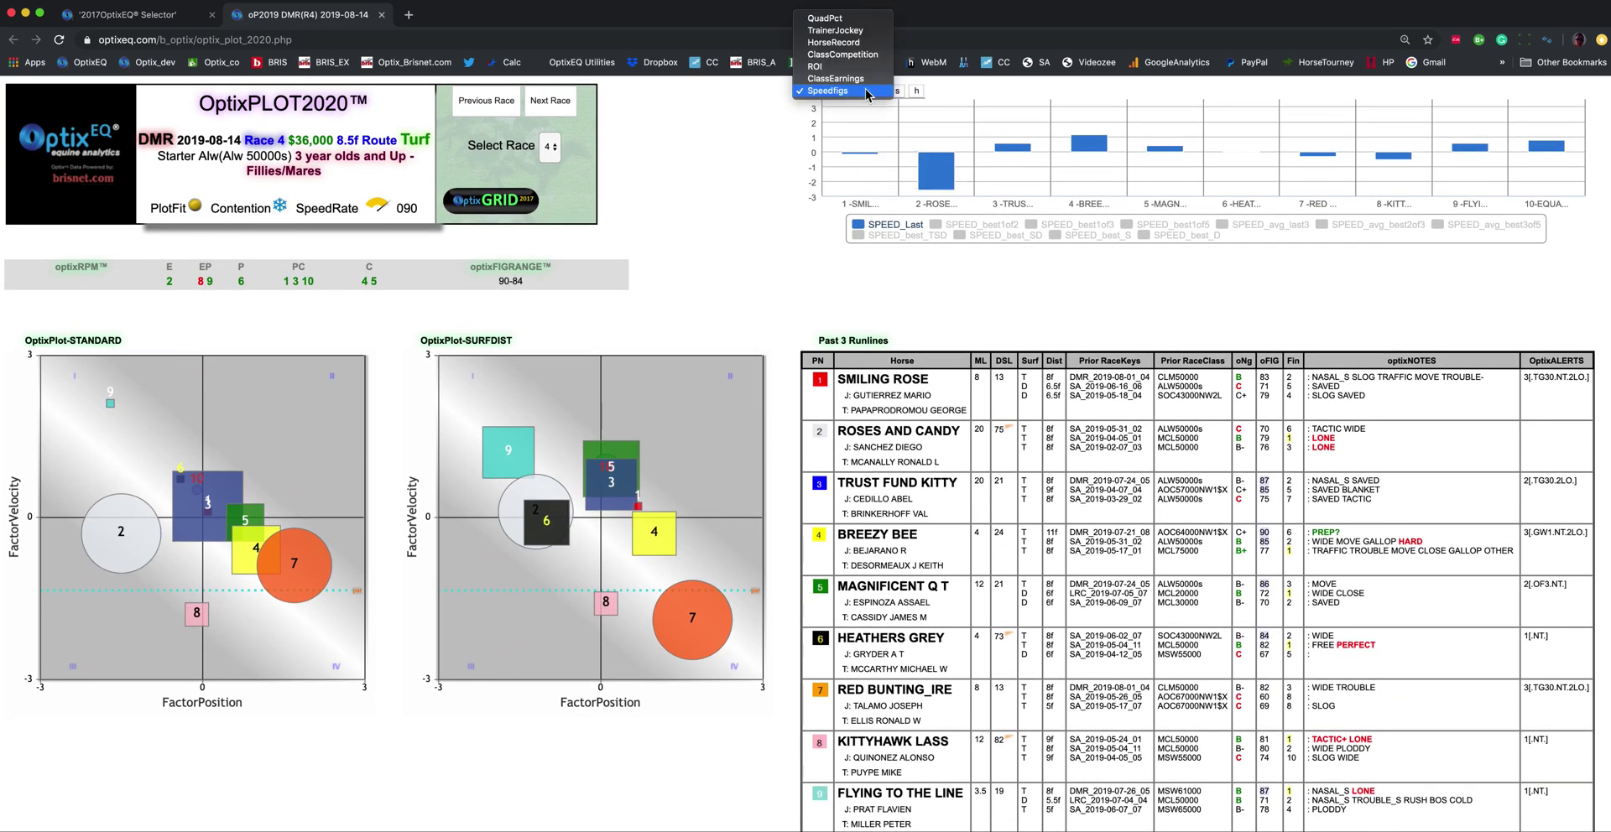
left_click(854, 19)
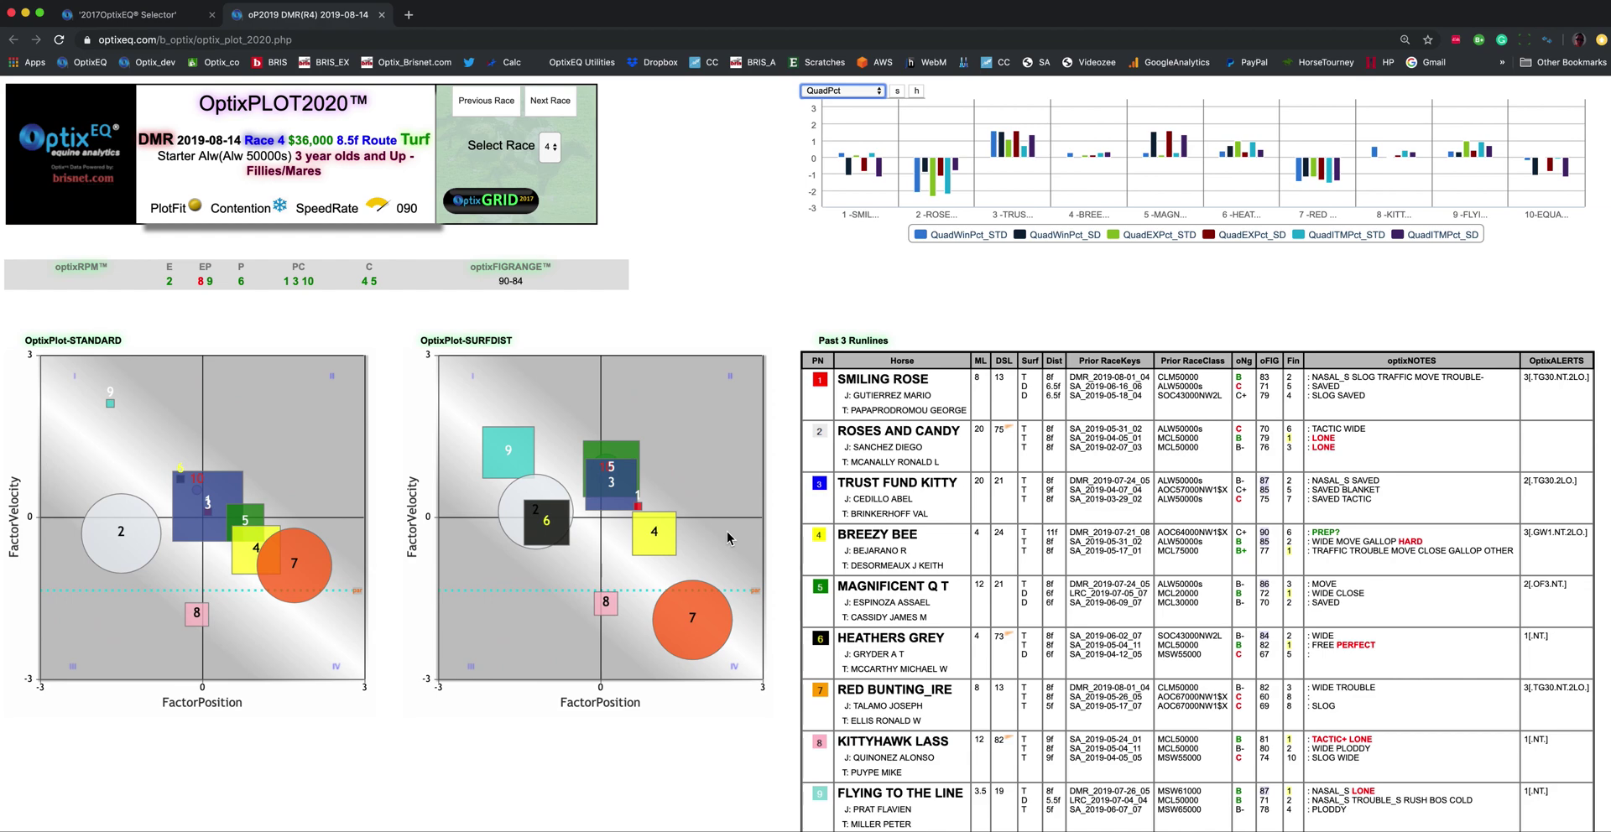
left_click(988, 236)
left_click(1068, 237)
left_click(1173, 238)
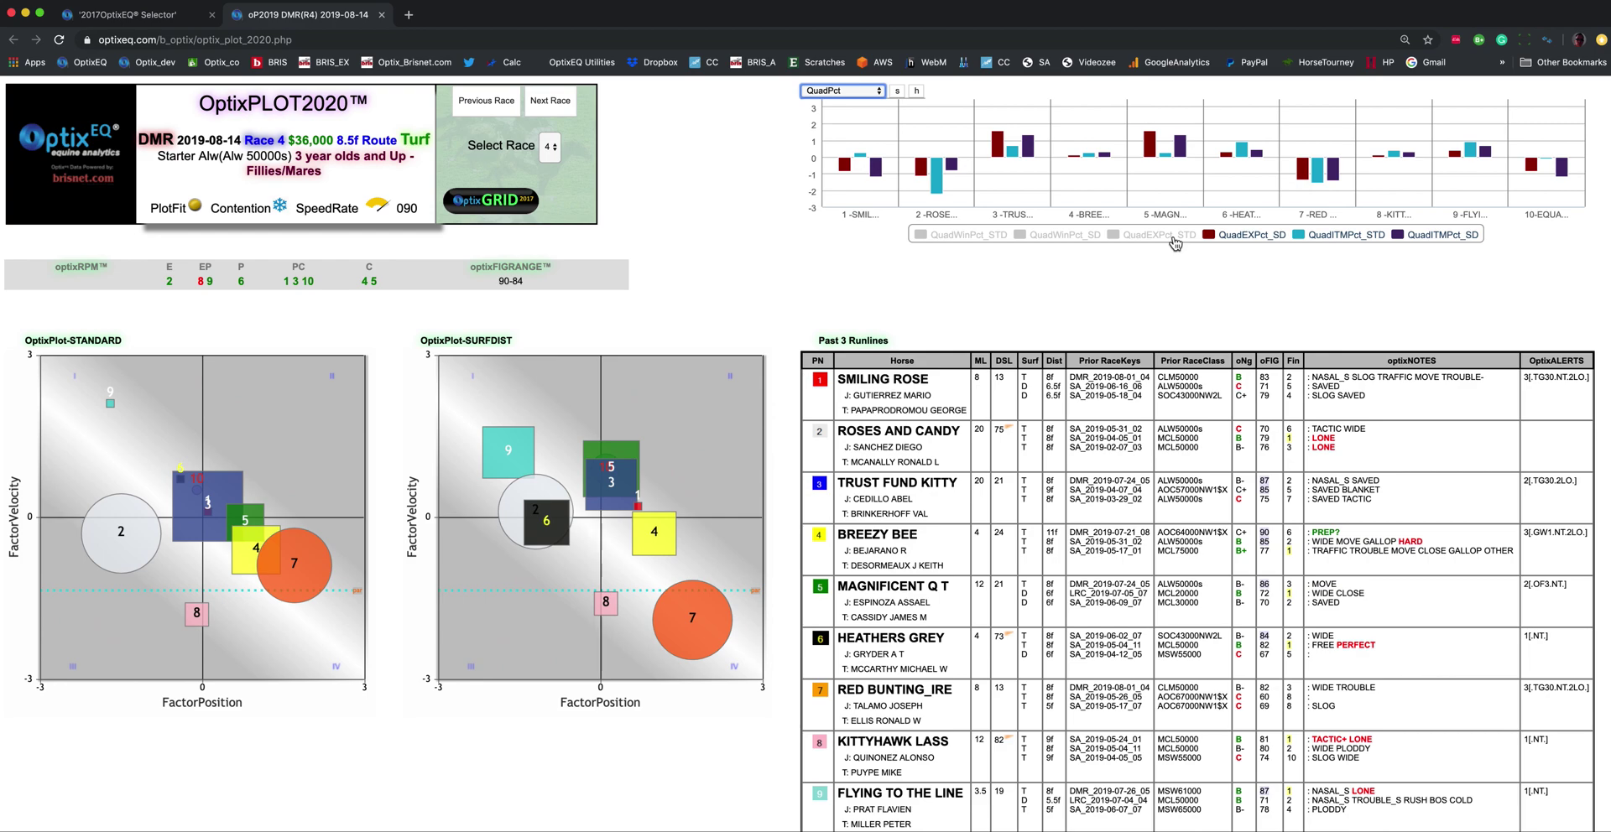
left_click(987, 238)
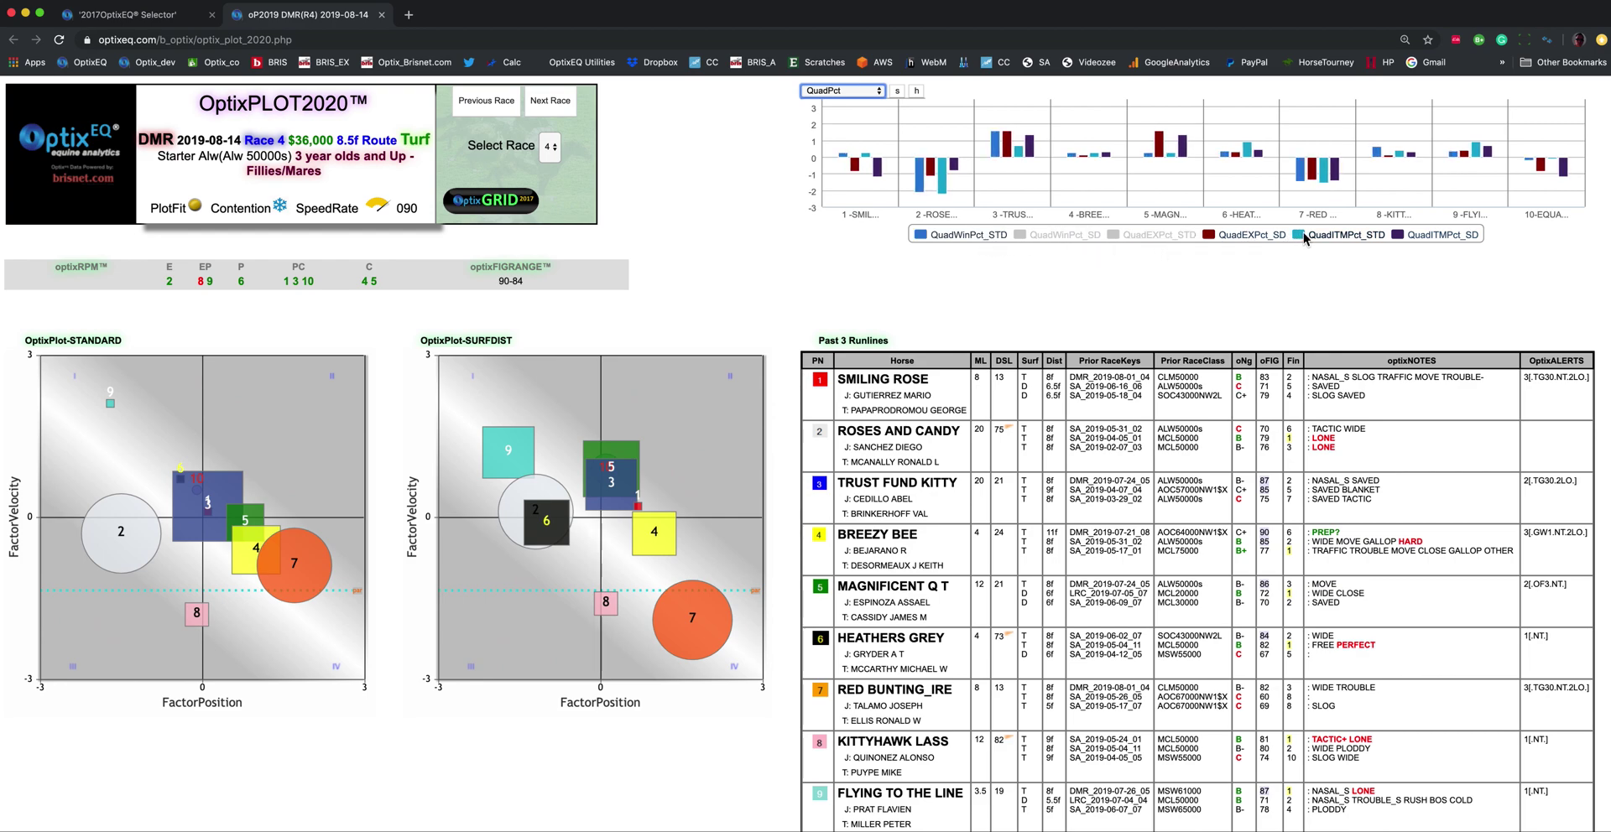
left_click(1333, 239)
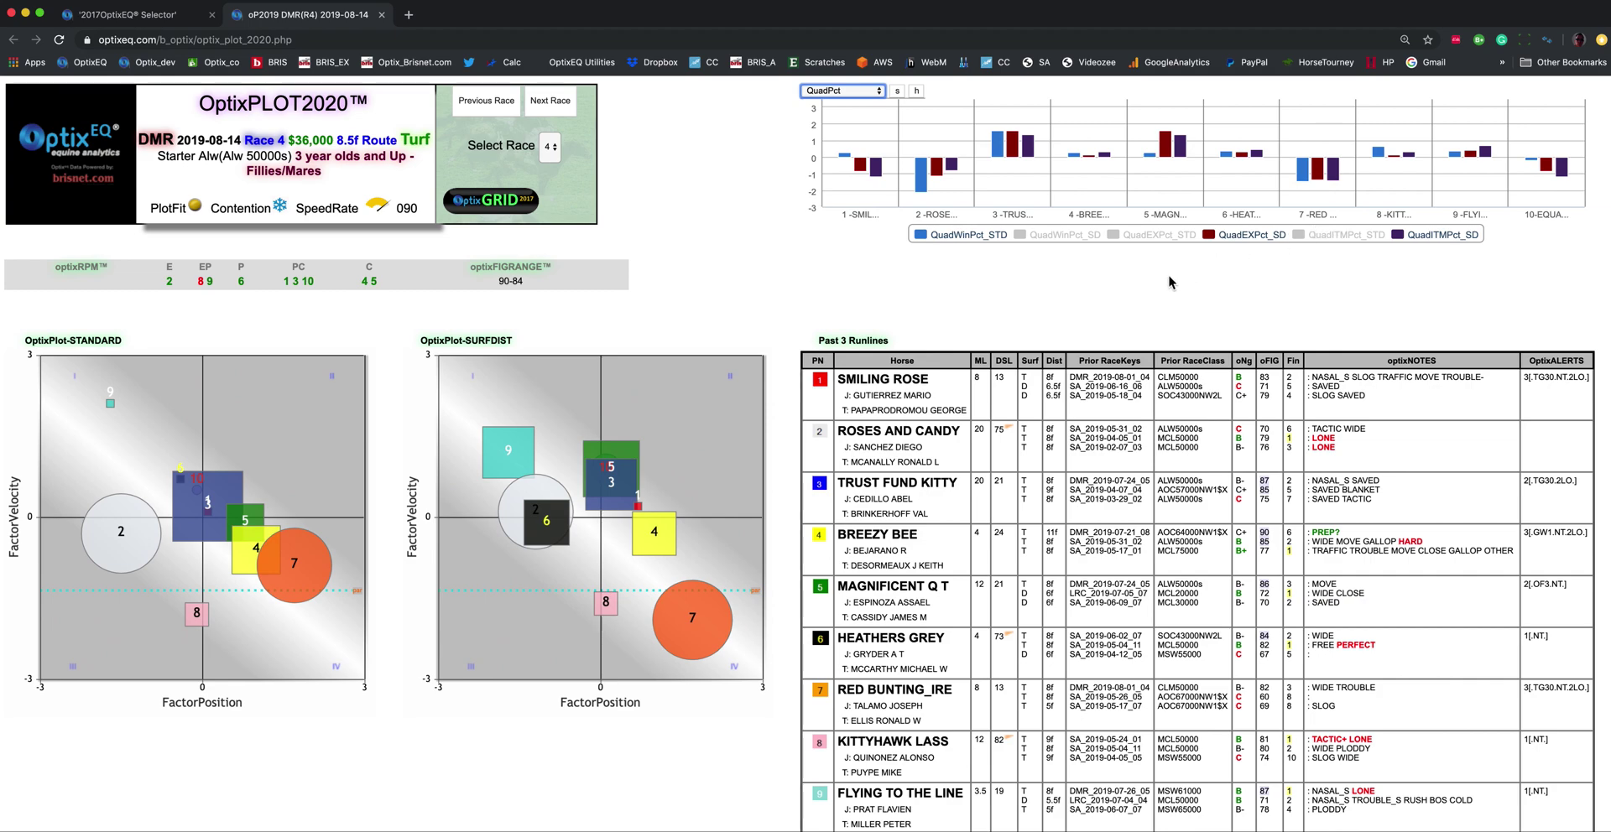
Examine the horses' Past 3 Runlines table with its figures, optixNOTES and OptixALERTS.
scroll(1171, 275, "down", 1)
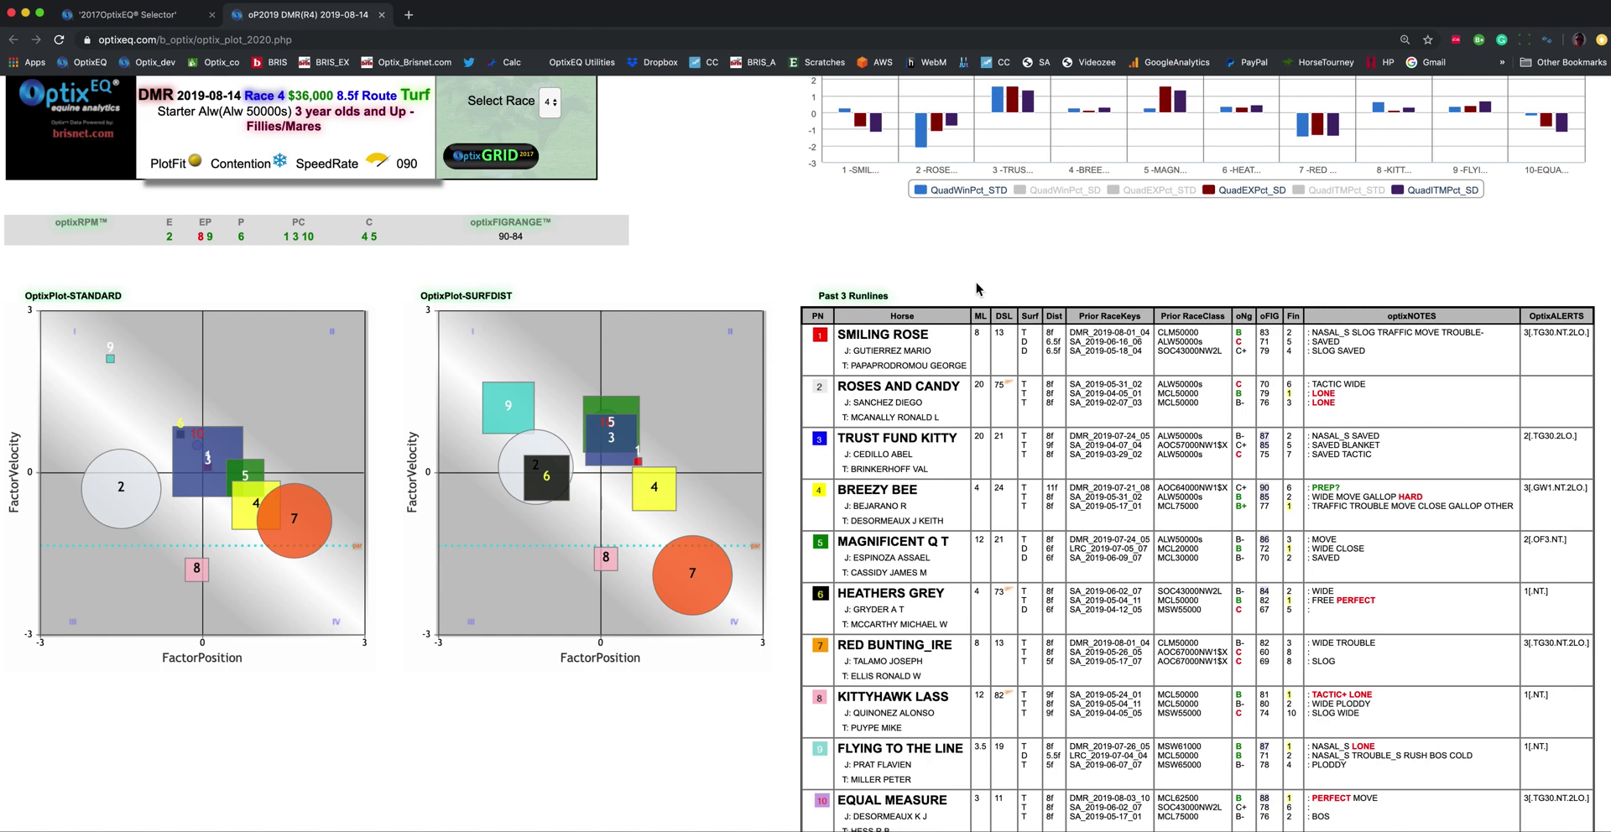
scroll(976, 284, "down", 1)
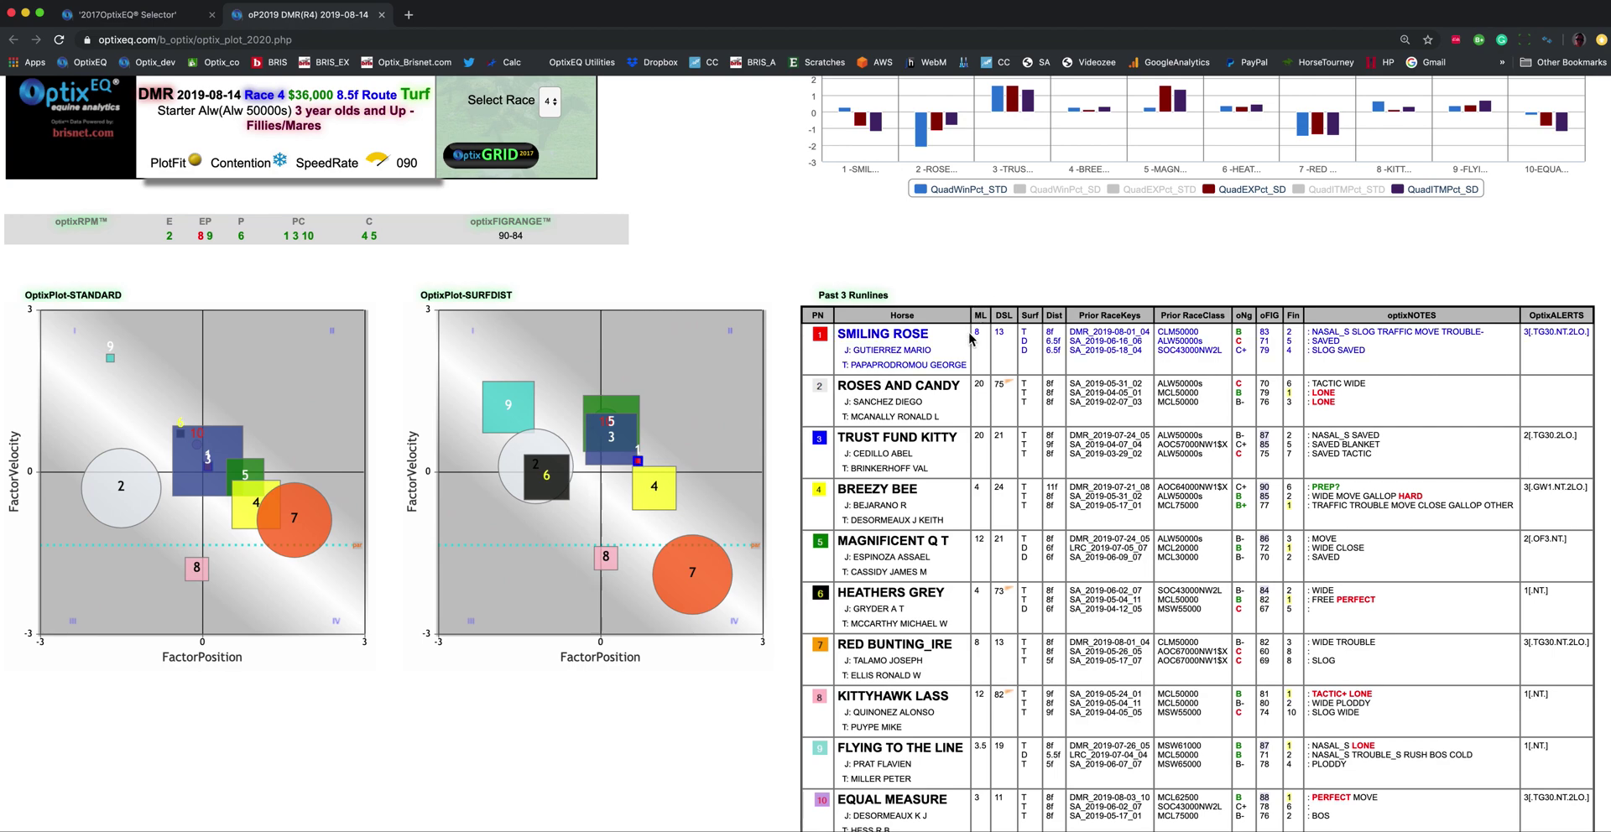
scroll(971, 338, "up", 1)
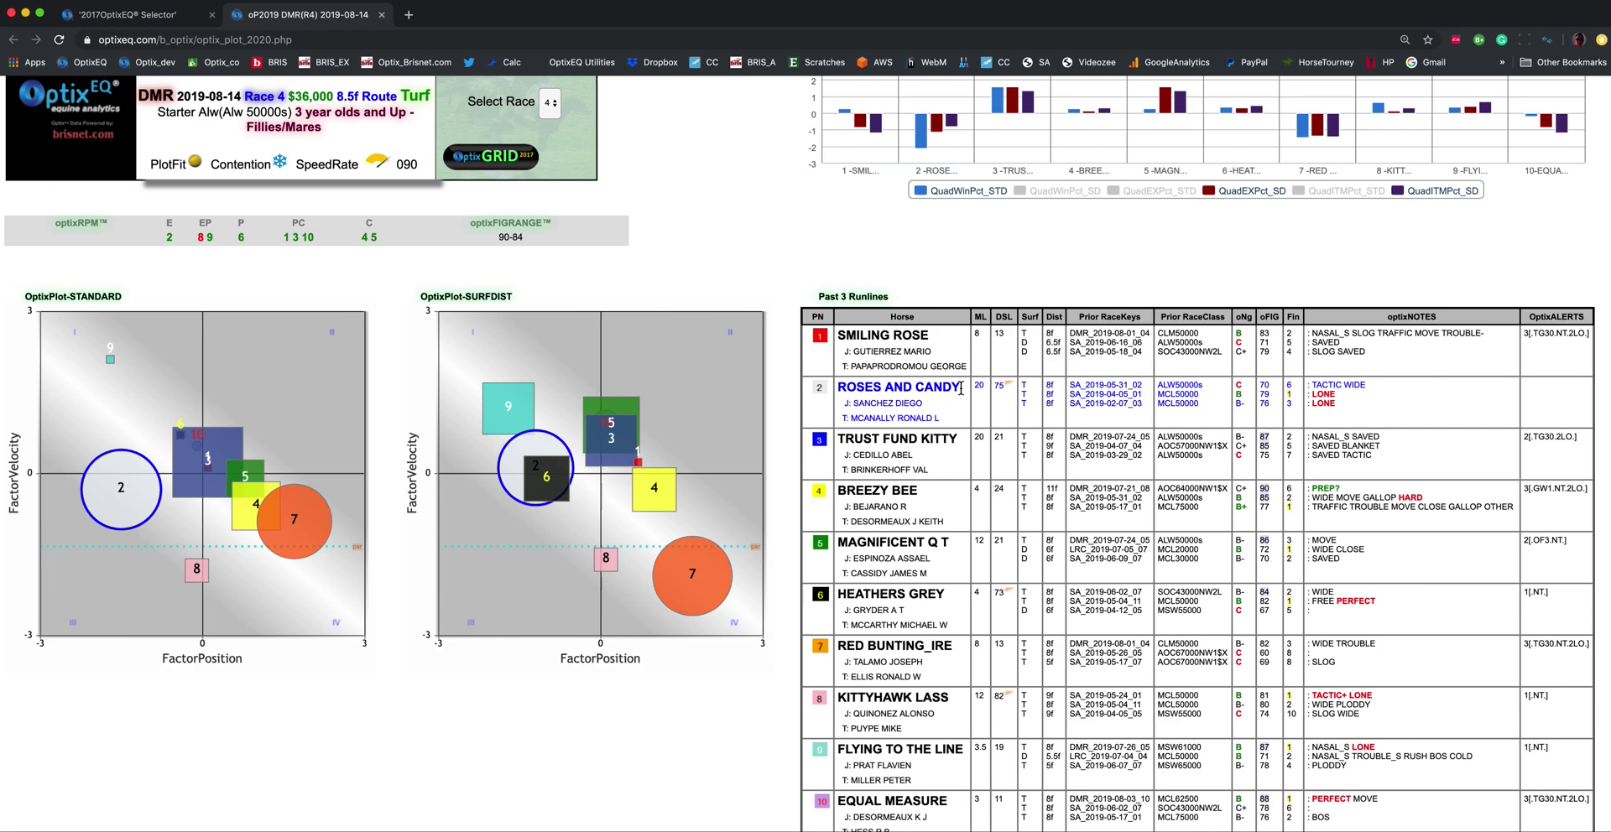
scroll(948, 504, "down", 1)
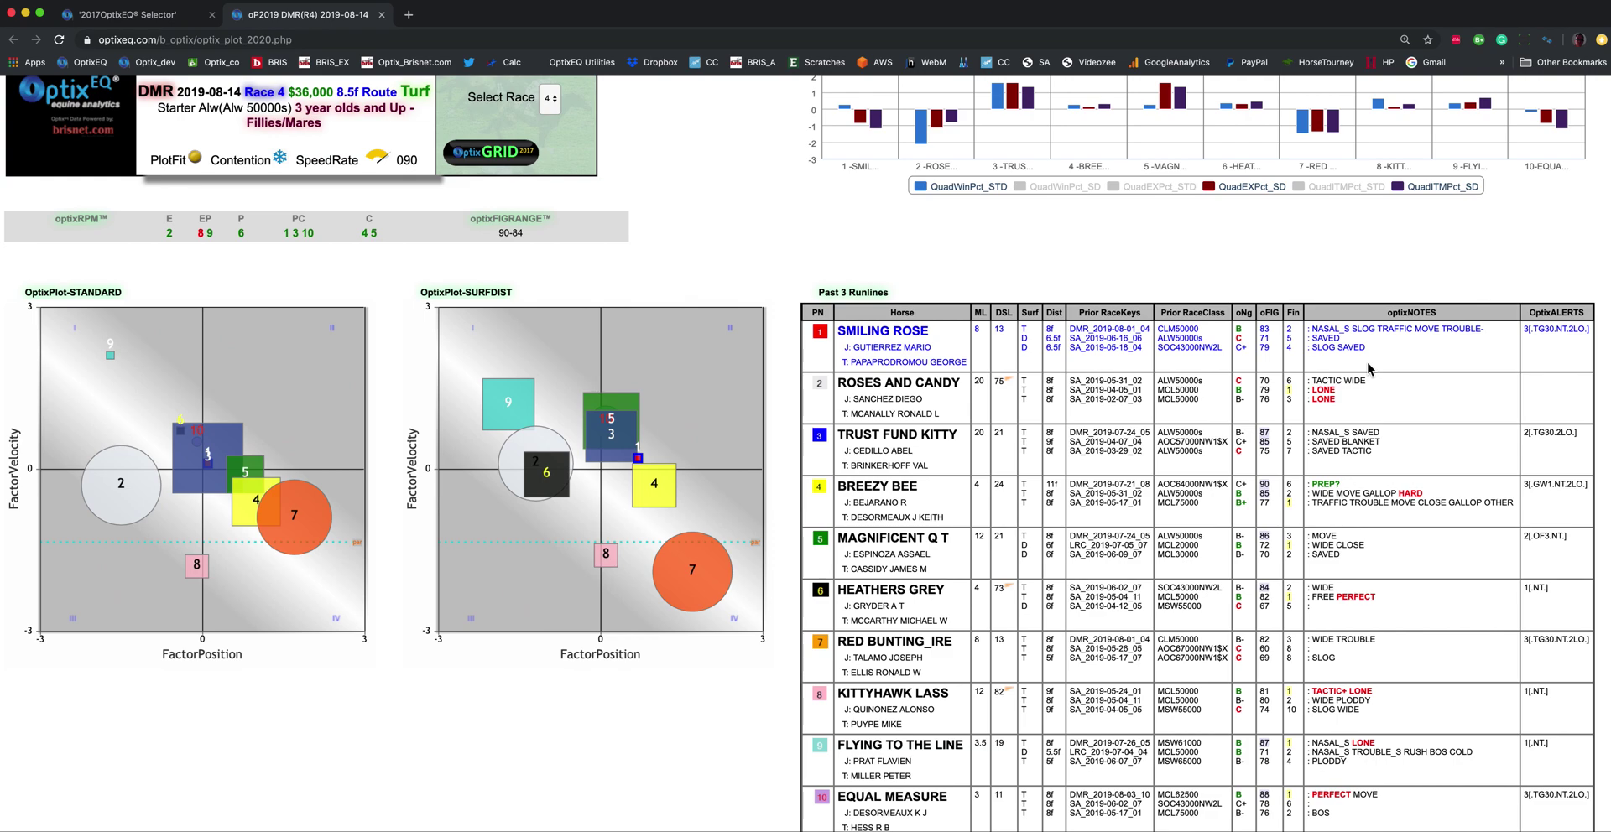
scroll(1370, 370, "up", 2)
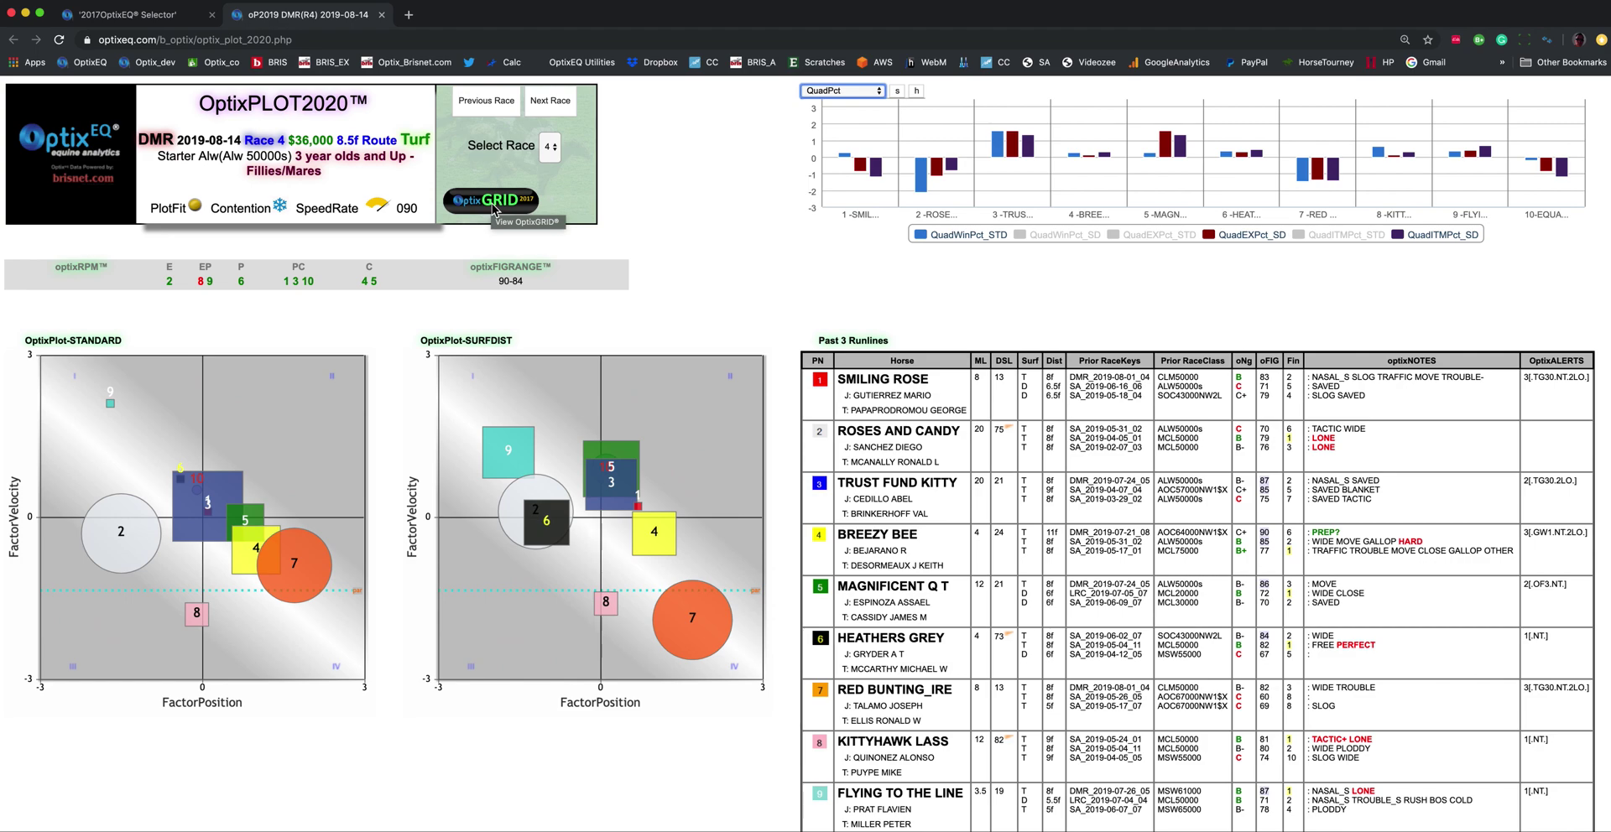
Open the OptixGRID for this race and filter it to races from the last 90 days.
left_click(504, 200)
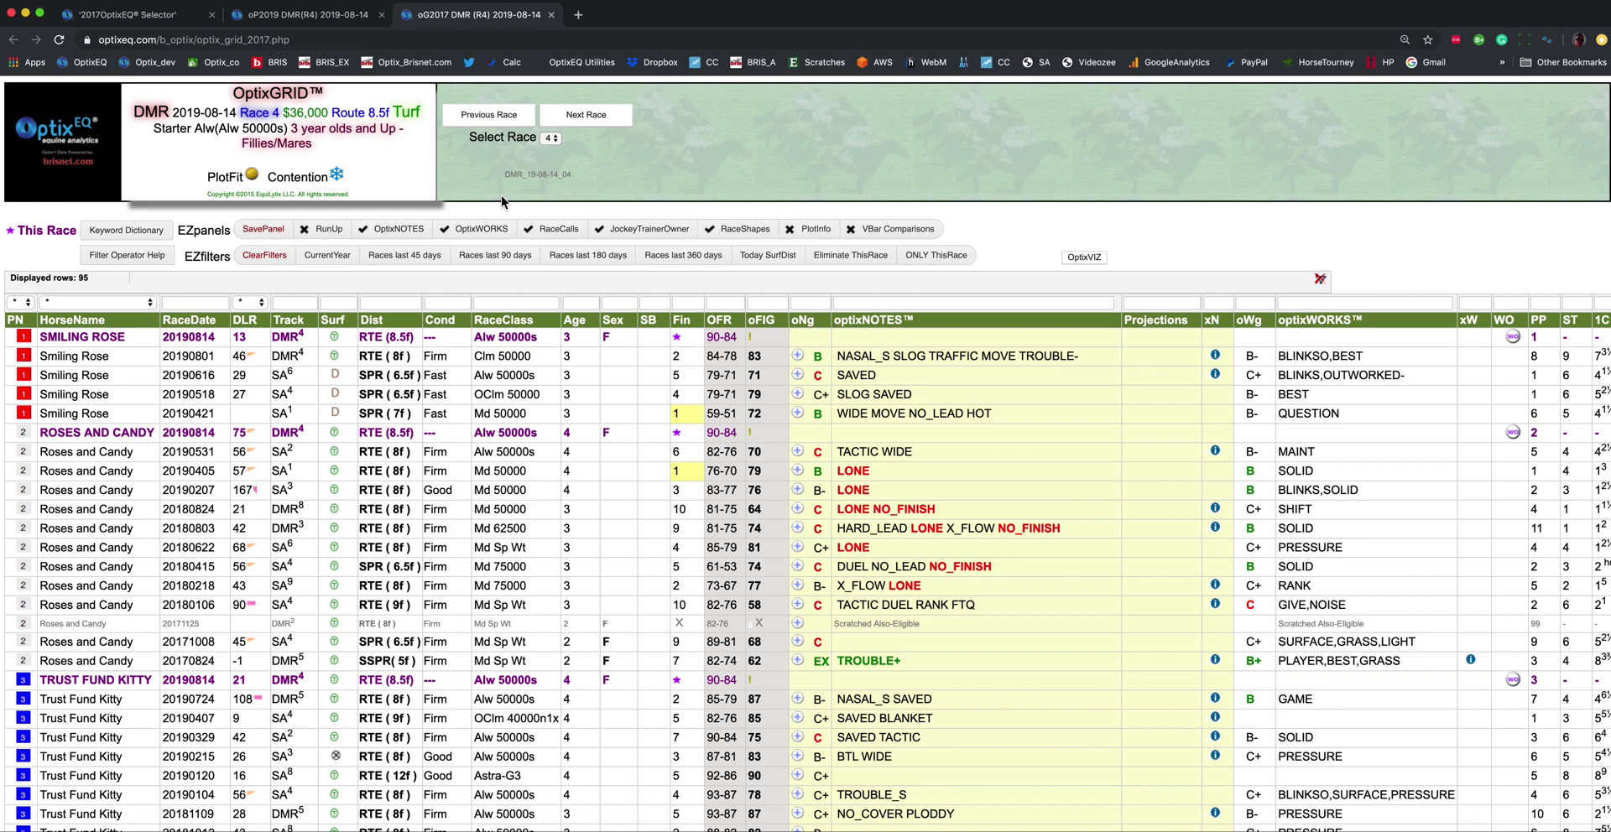
left_click(507, 257)
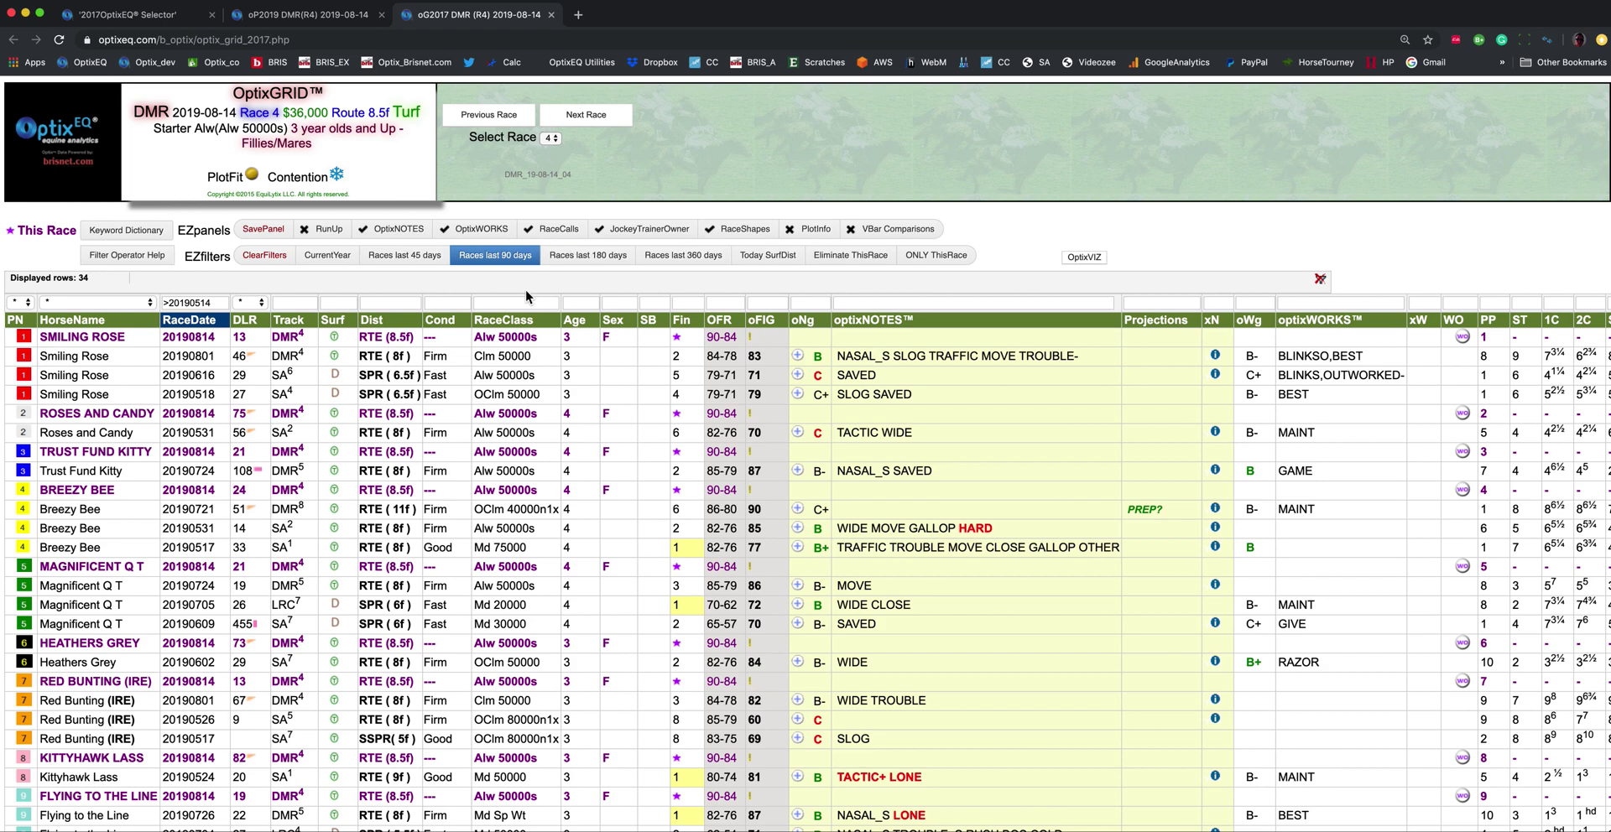
Try filtering the grid to oFIG figures with >84 and clear that column filter again.
left_click(761, 303)
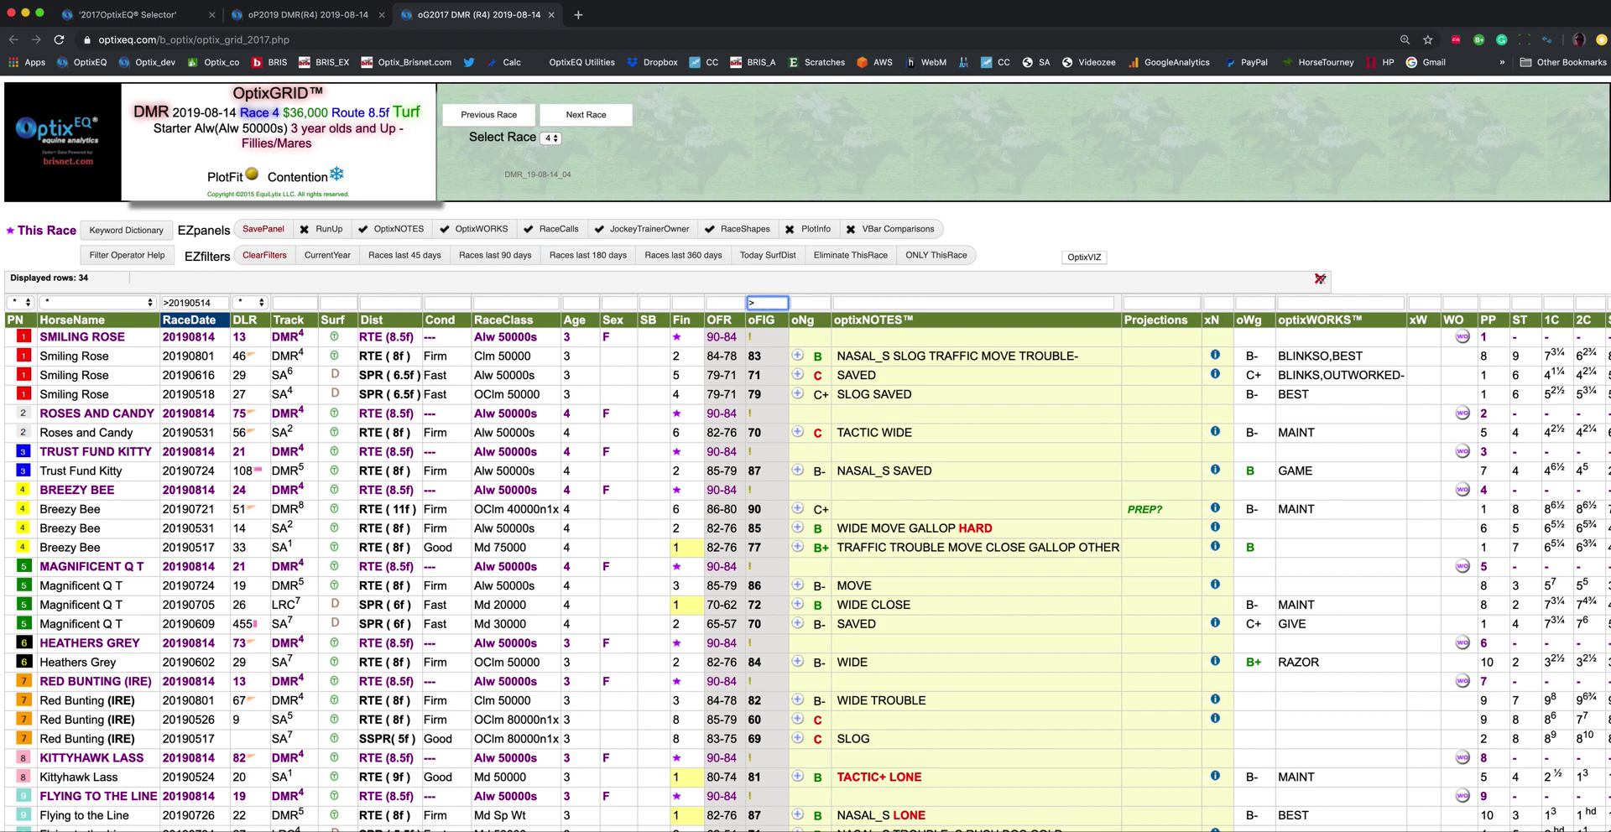
type(">84")
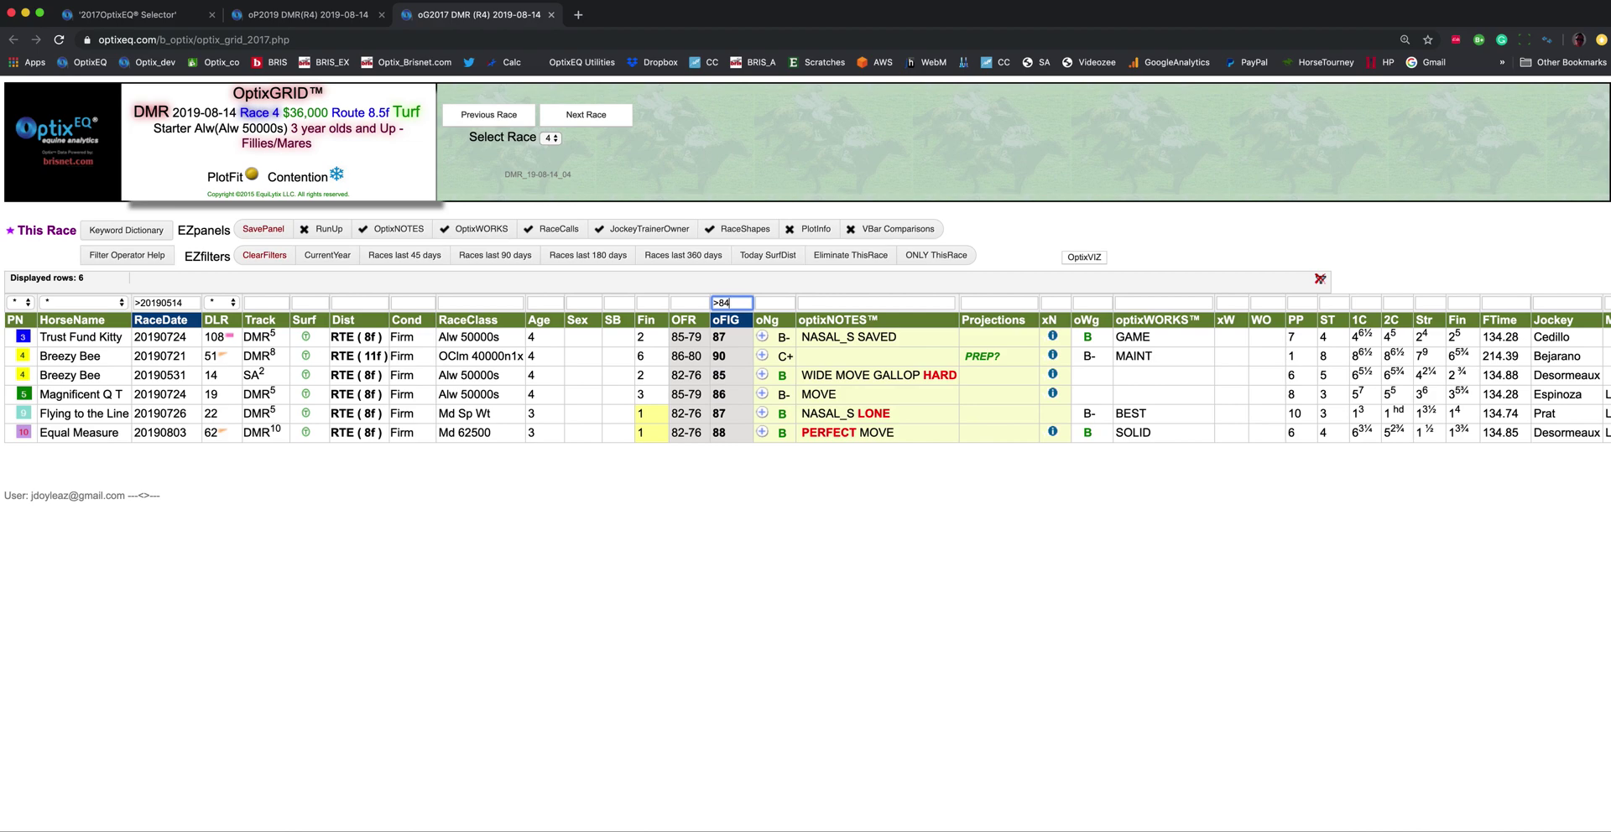
left_click_drag(731, 303, 704, 299)
key("BackSpace")
Sort the grid by the oFIG column in descending order.
left_click(770, 324)
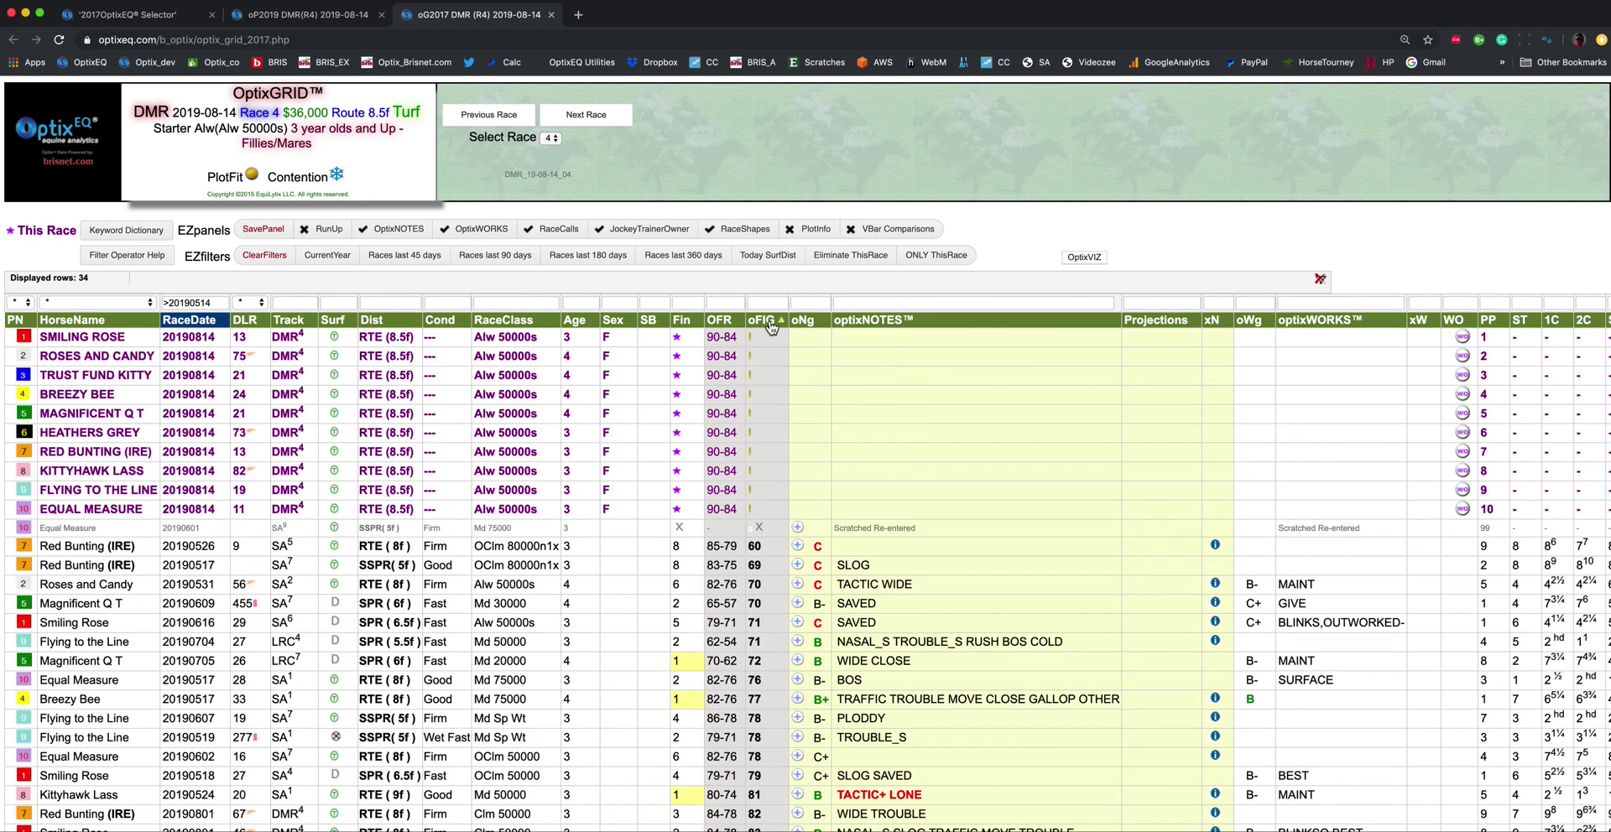
left_click(771, 324)
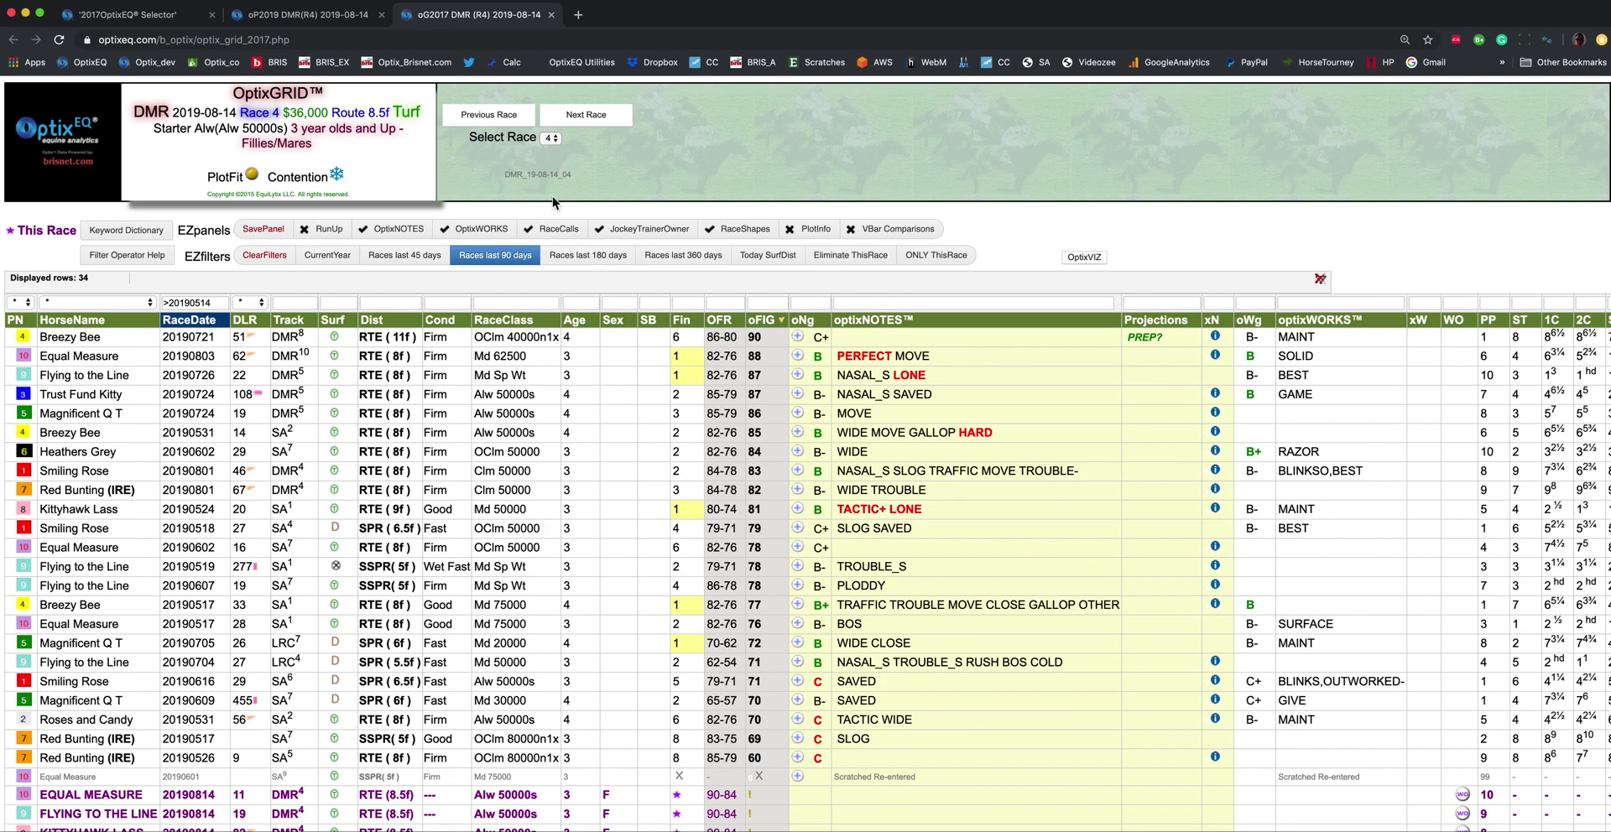
Return to the OptixPLOT page, narrow the browser window to examine how the layout adapts, and restore the full width.
left_click(354, 25)
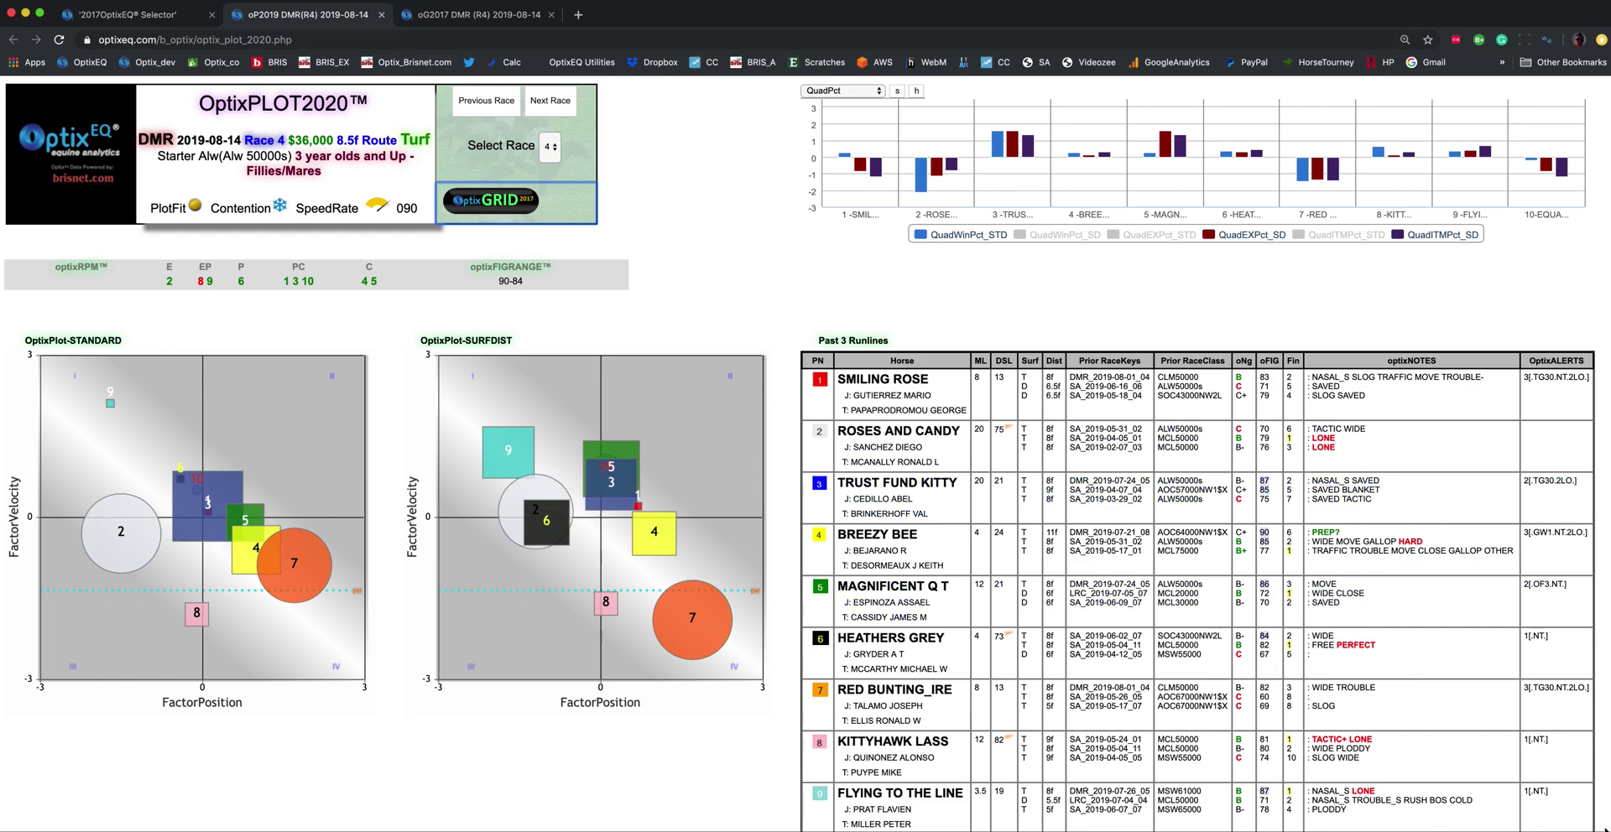
left_click_drag(1608, 827, 845, 825)
scroll(735, 545, "down", 10)
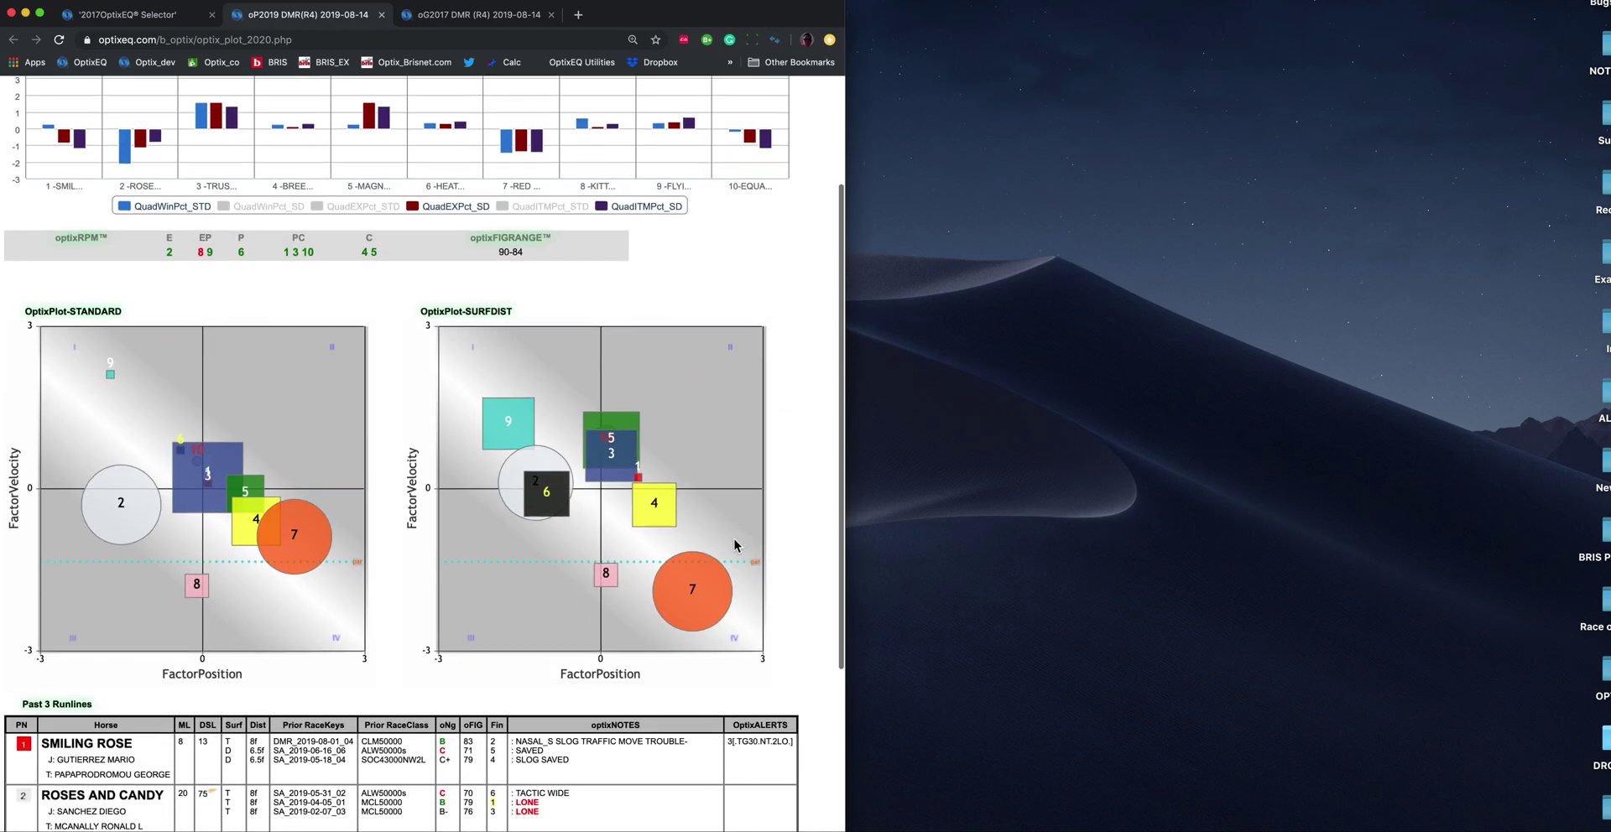
scroll(735, 546, "up", 10)
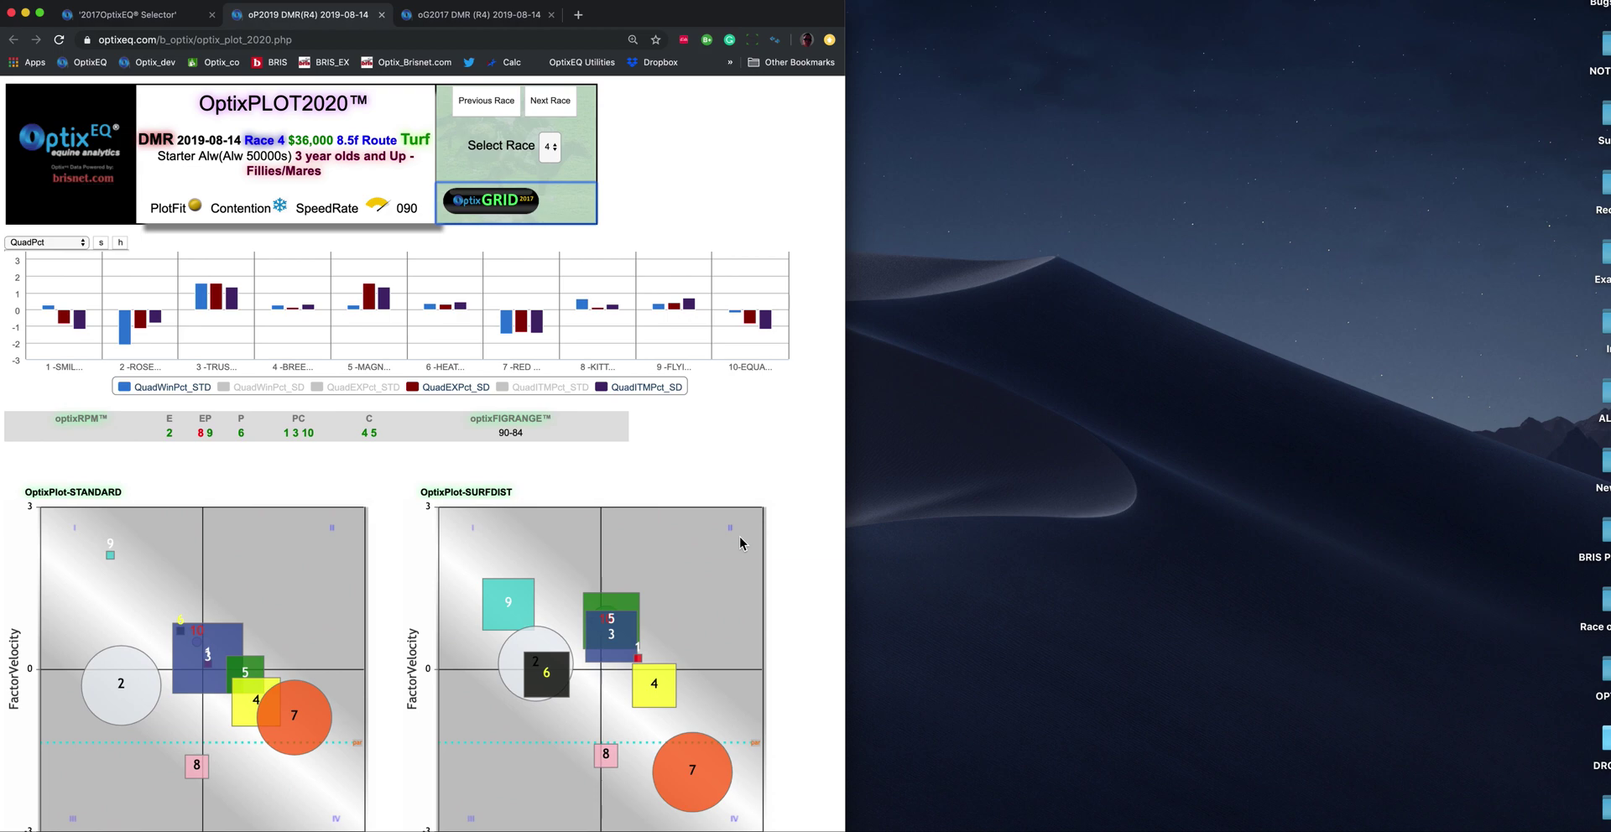
scroll(741, 528, "down", 3)
scroll(742, 525, "up", 3)
scroll(742, 525, "down", 7)
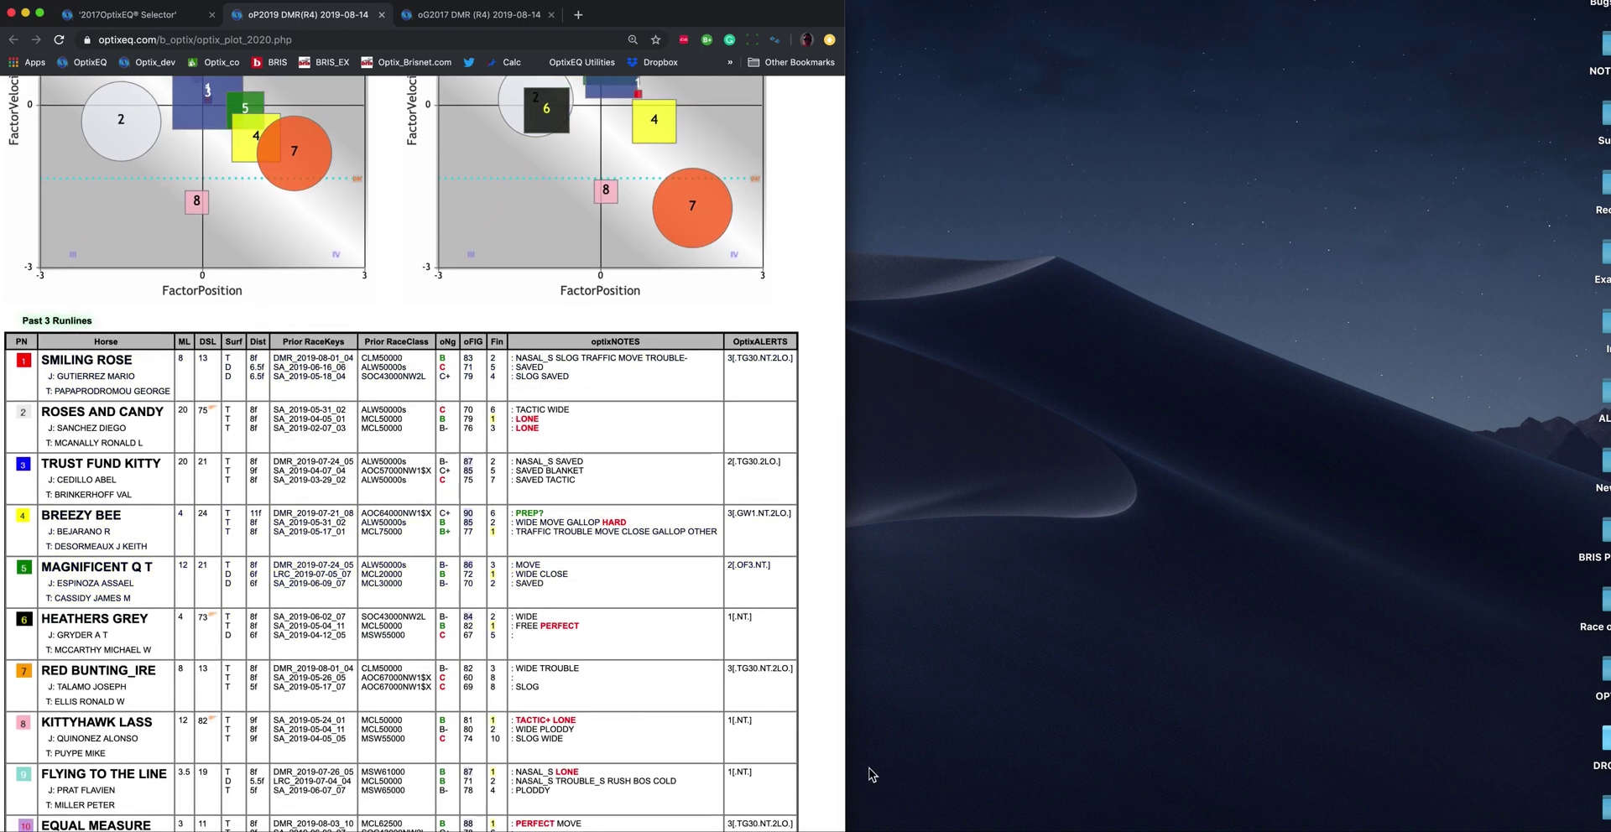
left_click_drag(845, 766, 1610, 763)
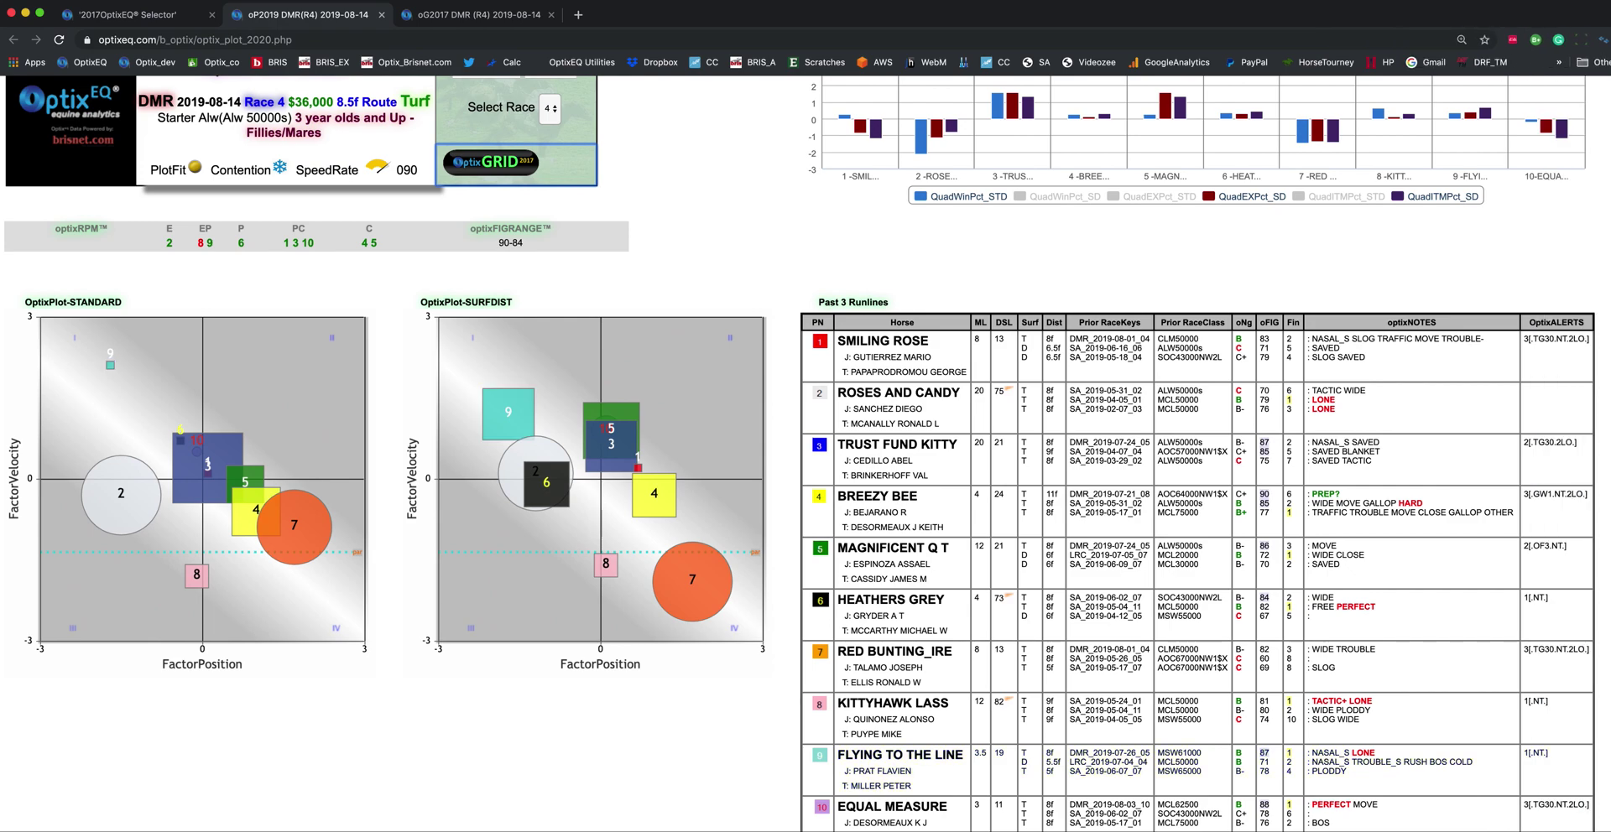